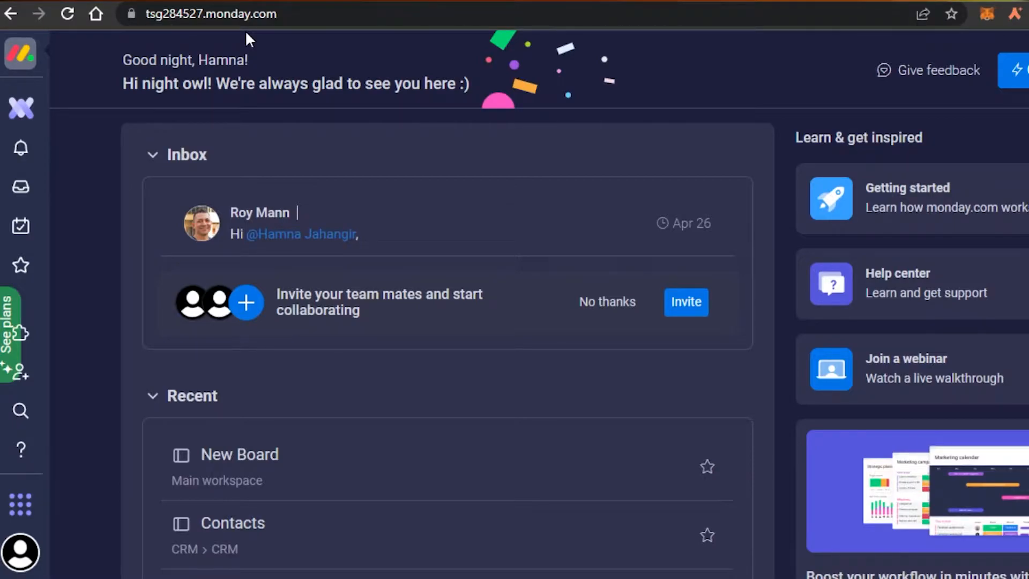
Open the Main workspace from the list of workspaces on the home page
left_click(19, 557)
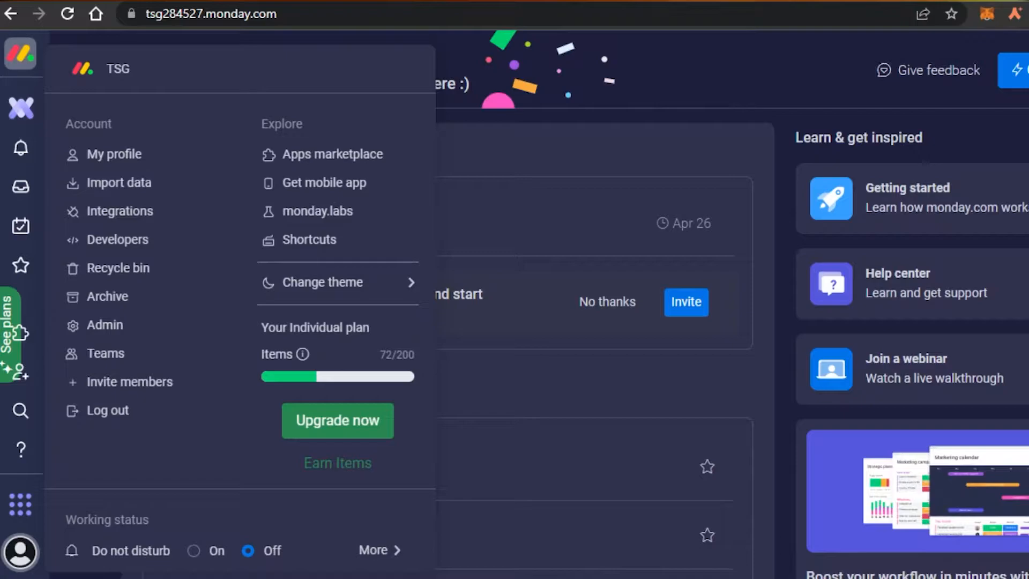
left_click(676, 75)
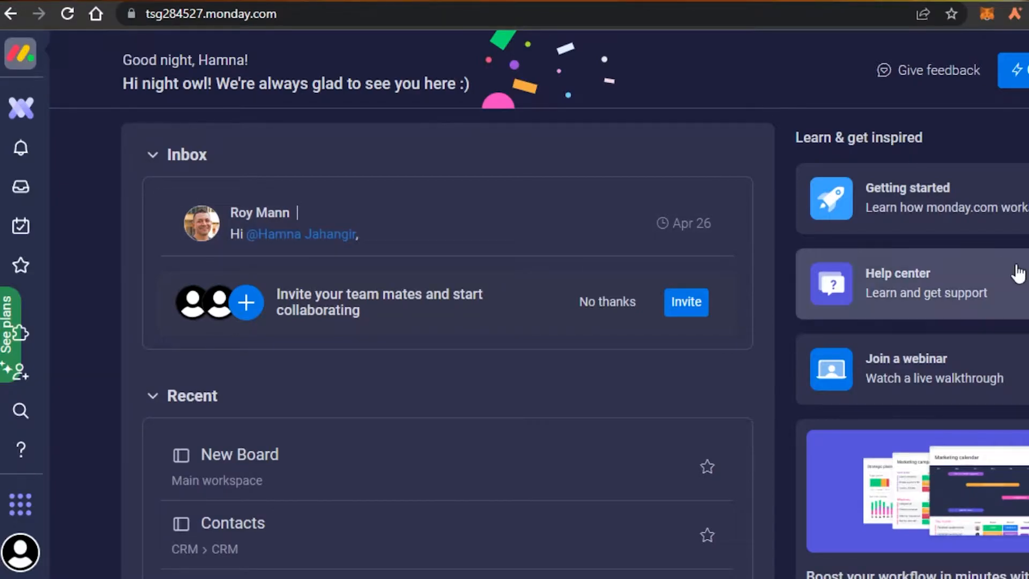
left_click_drag(1028, 171, 1028, 236)
scroll(539, 304, "down", 8)
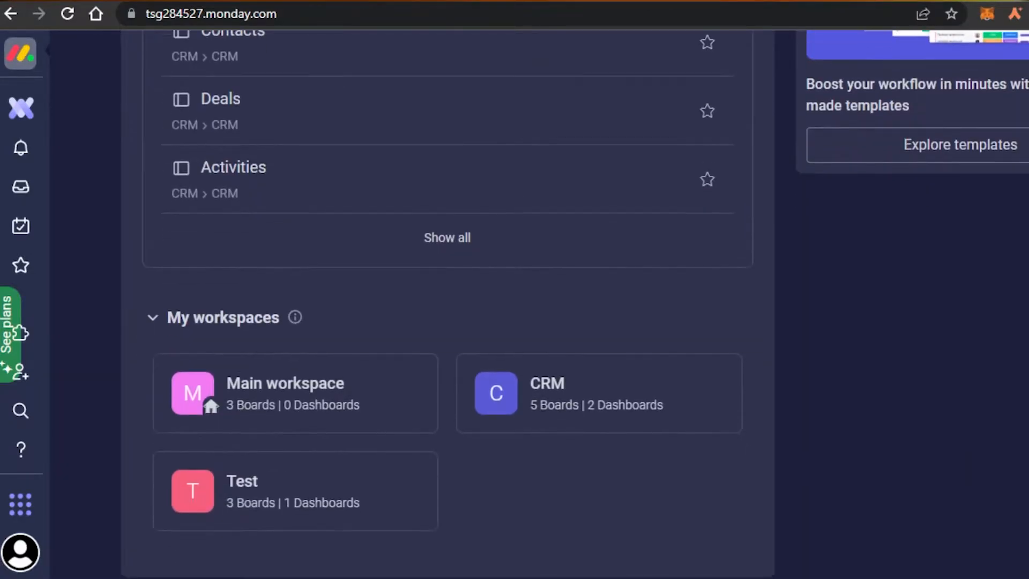
left_click(316, 422)
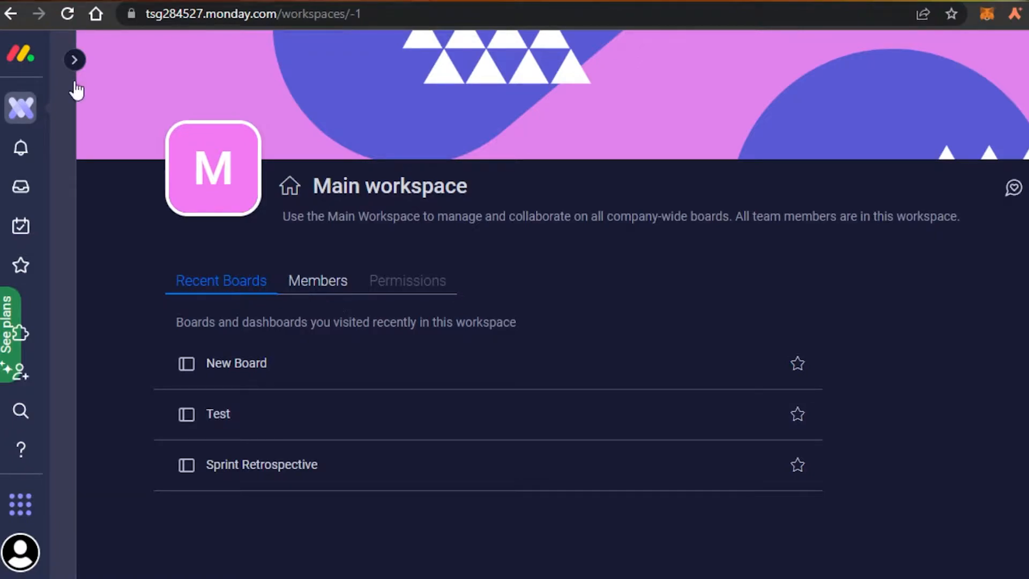
Create a new workspace named Zinho with open privacy
mouse_move(76, 60)
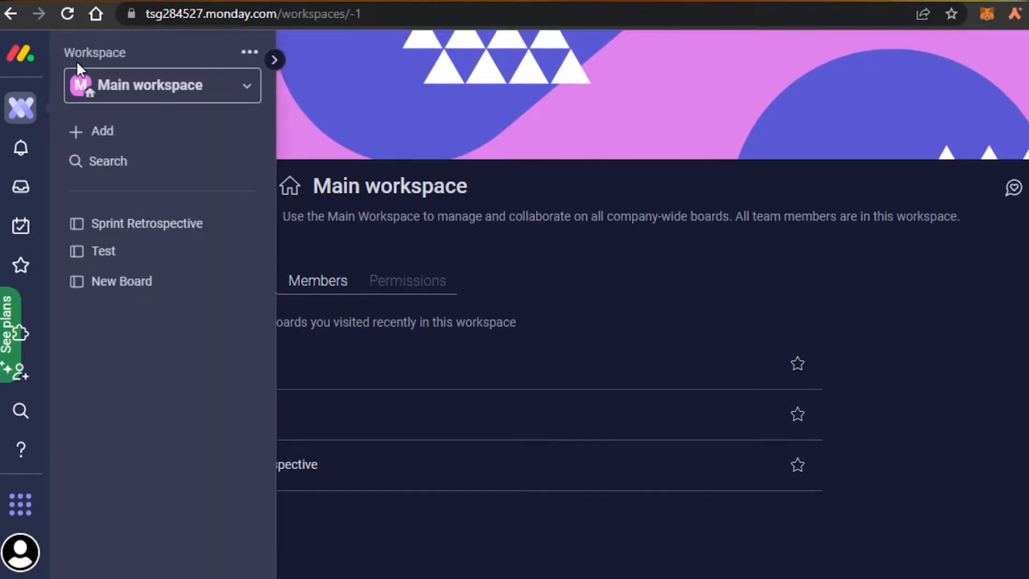
left_click(223, 90)
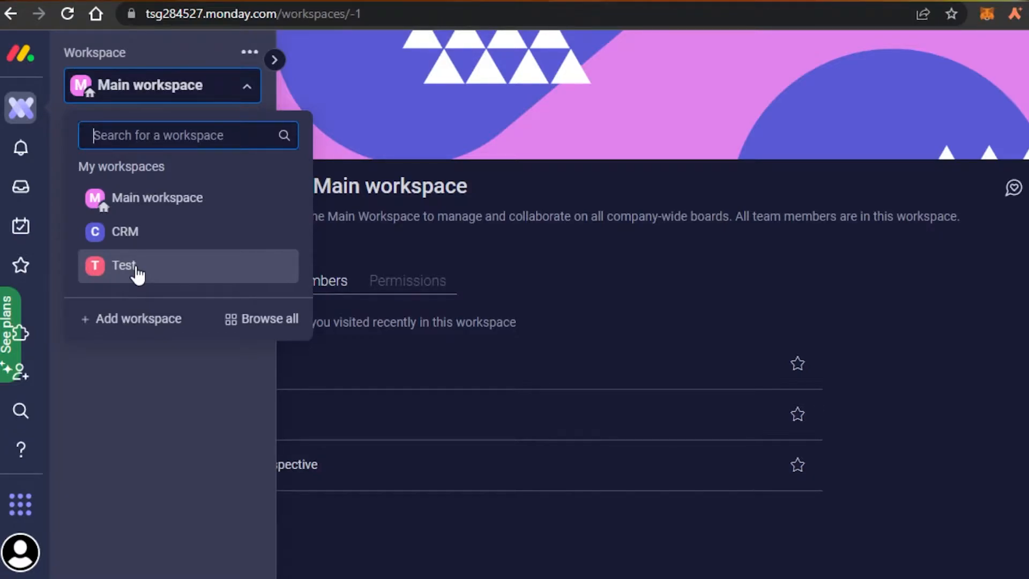
left_click(128, 324)
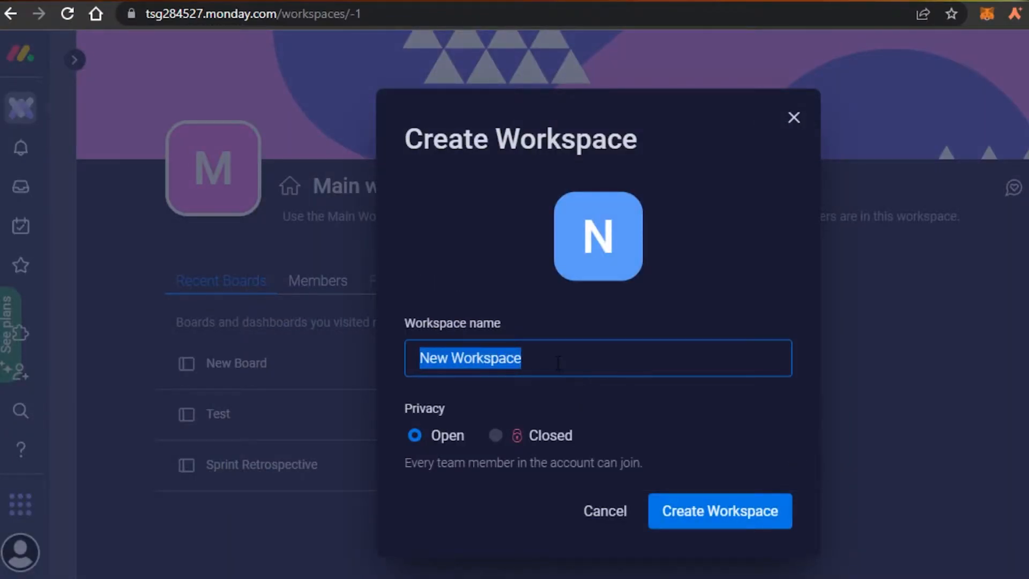
key("BackSpace")
type("Zinho")
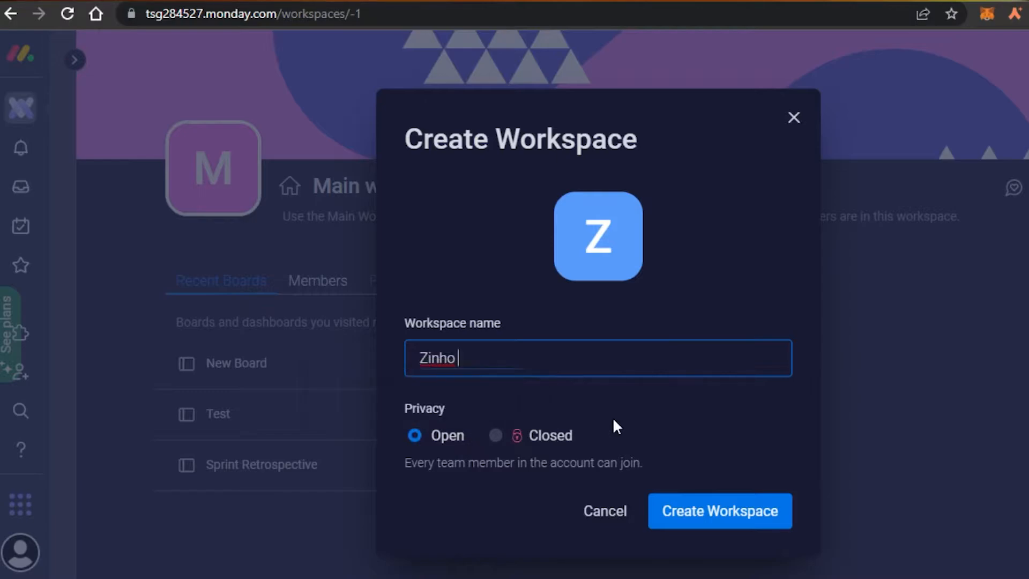
left_click(726, 512)
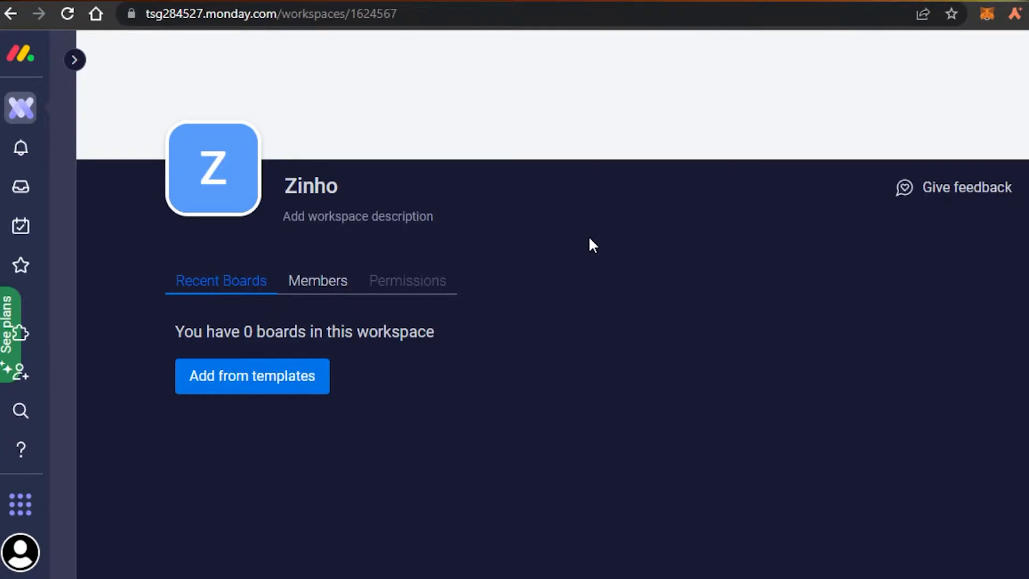
Add the Multi Project template from the Project Management category to the Zinho workspace
mouse_move(69, 88)
left_click(196, 81)
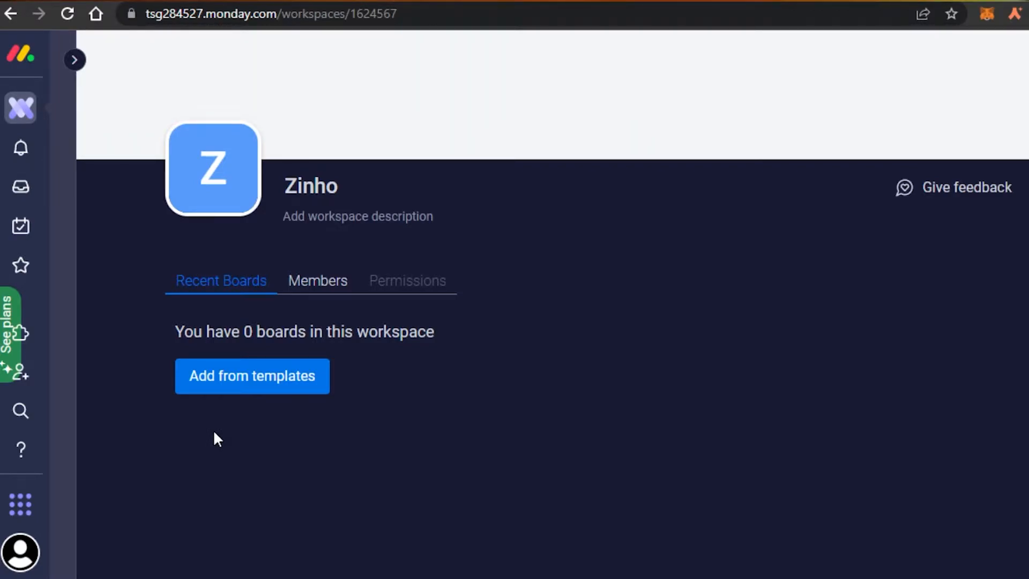
left_click(244, 384)
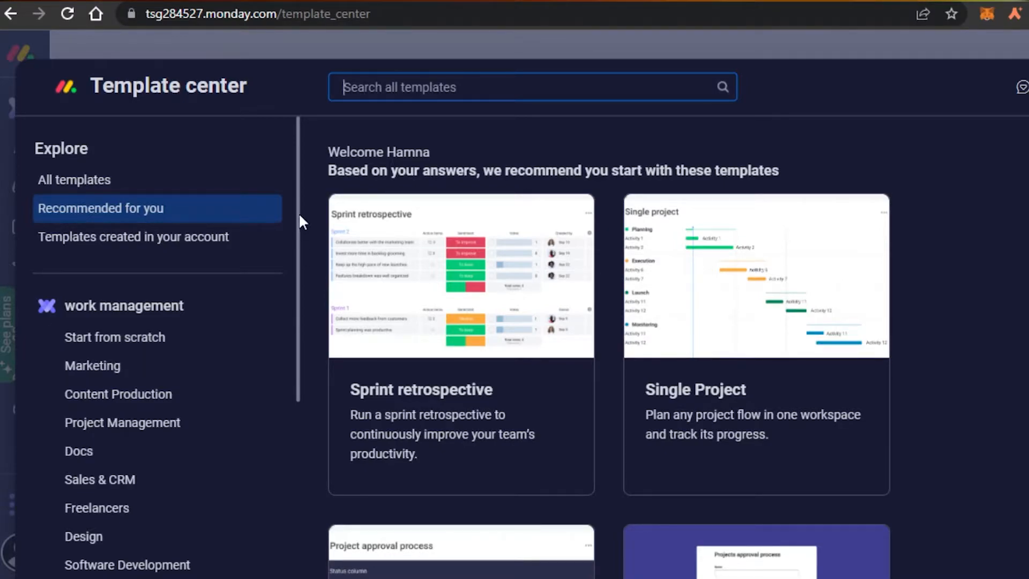
left_click_drag(297, 210, 282, 268)
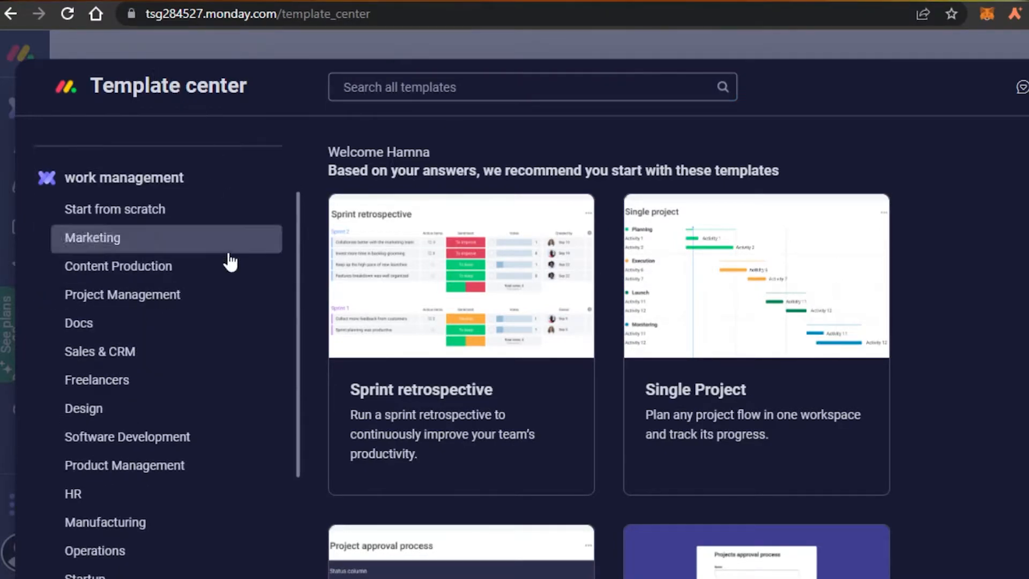
left_click_drag(299, 291, 301, 321)
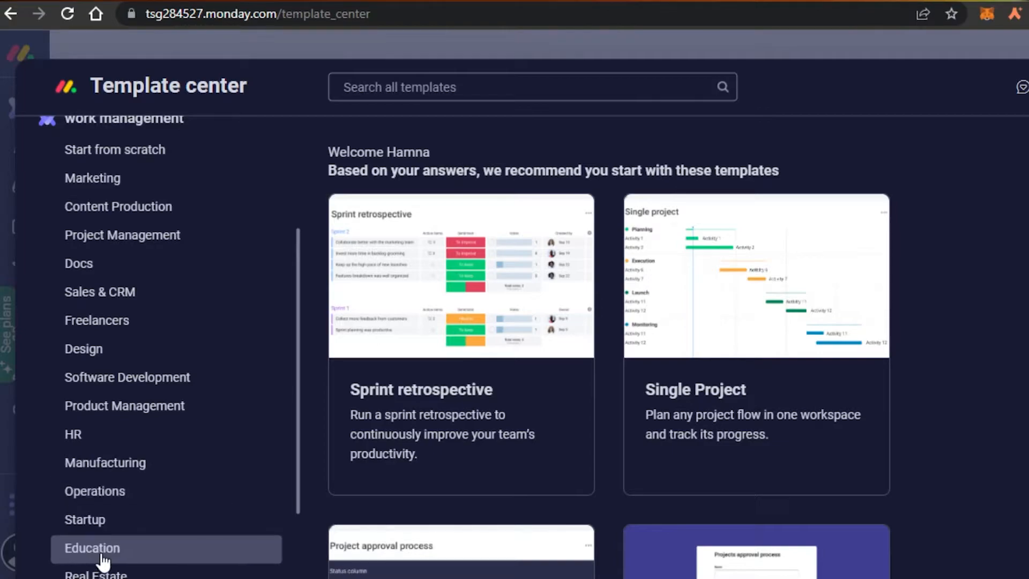
scroll(287, 411, "down", 1)
scroll(288, 404, "up", 4)
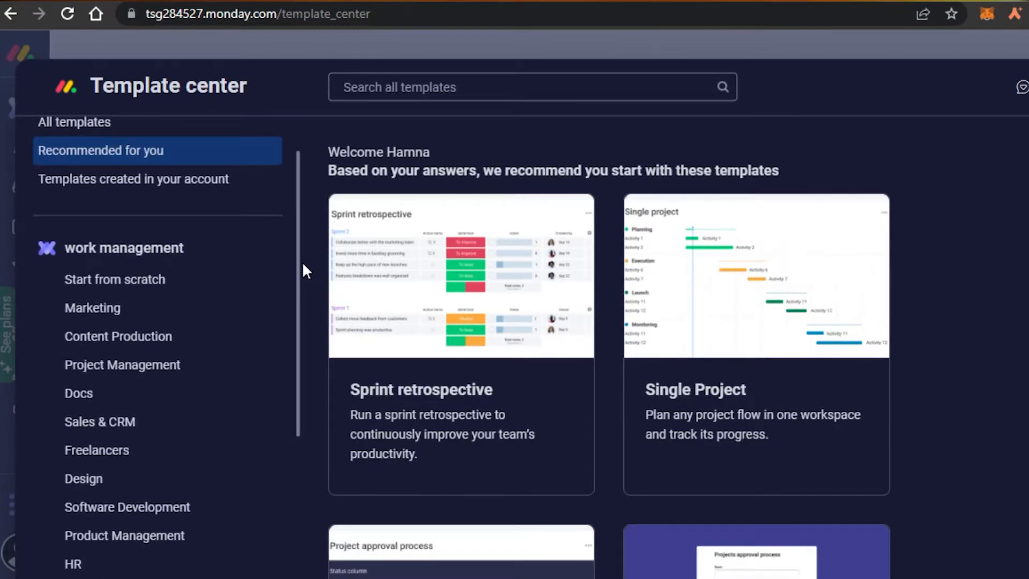
scroll(123, 225, "down", 3)
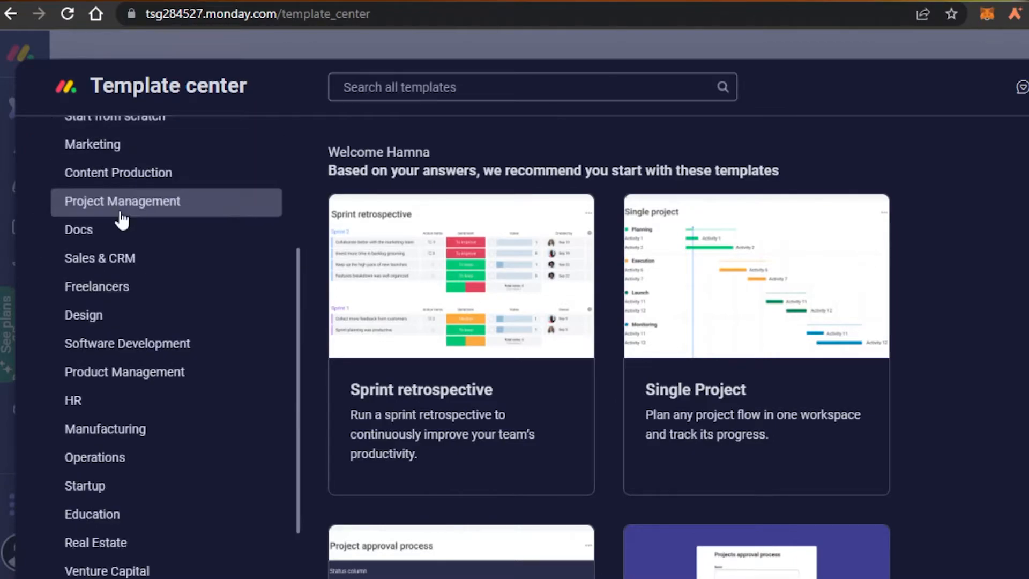
left_click(131, 215)
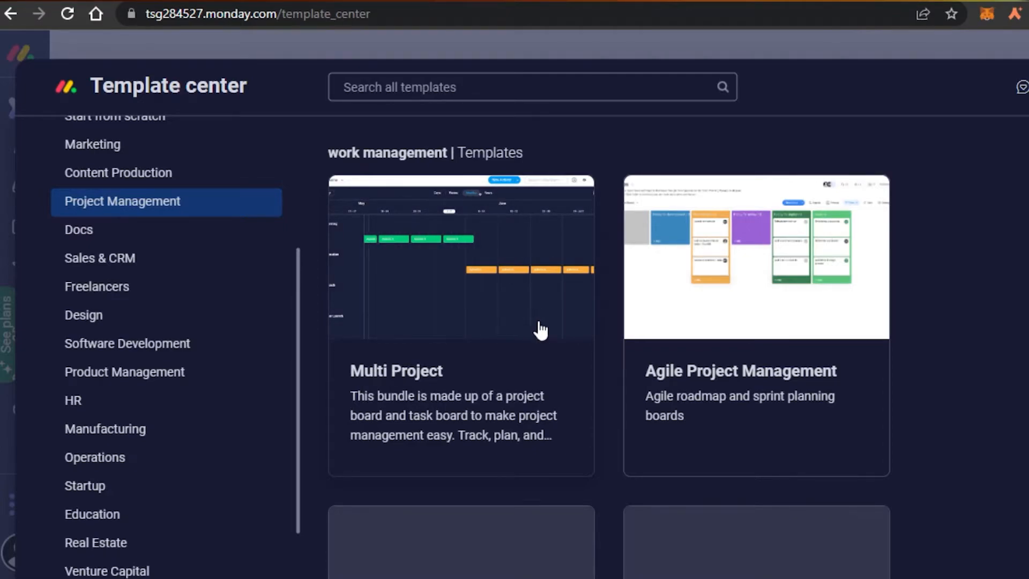
left_click(487, 316)
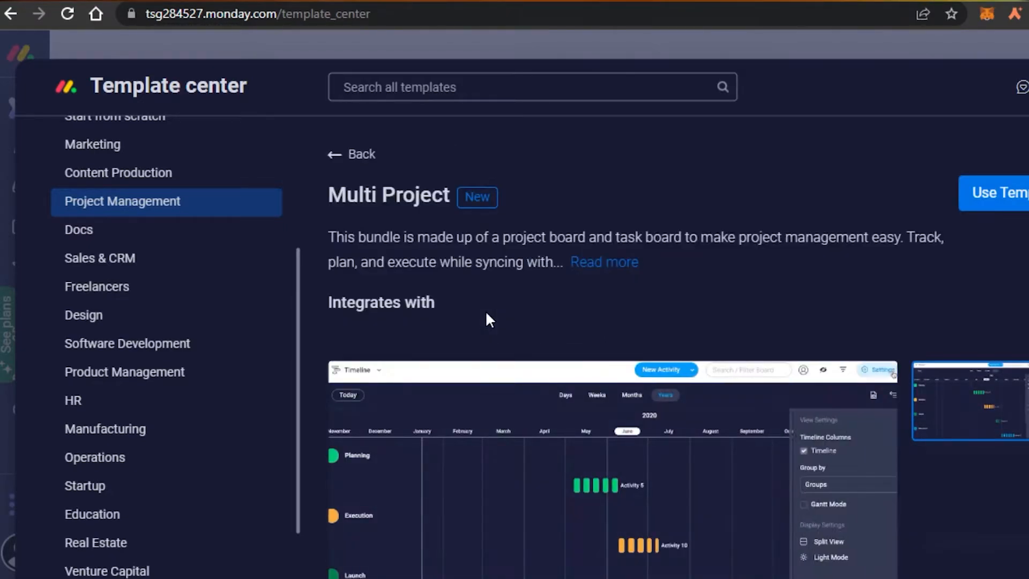
left_click(985, 199)
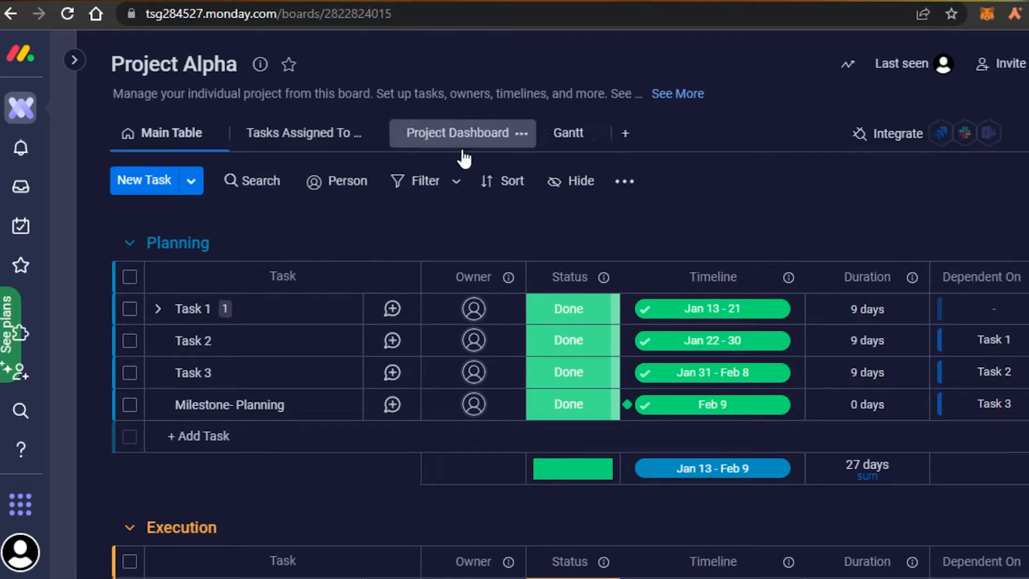
Look through the additional board views offered in the Views Center for Project Alpha, leaving without adding one
left_click(628, 137)
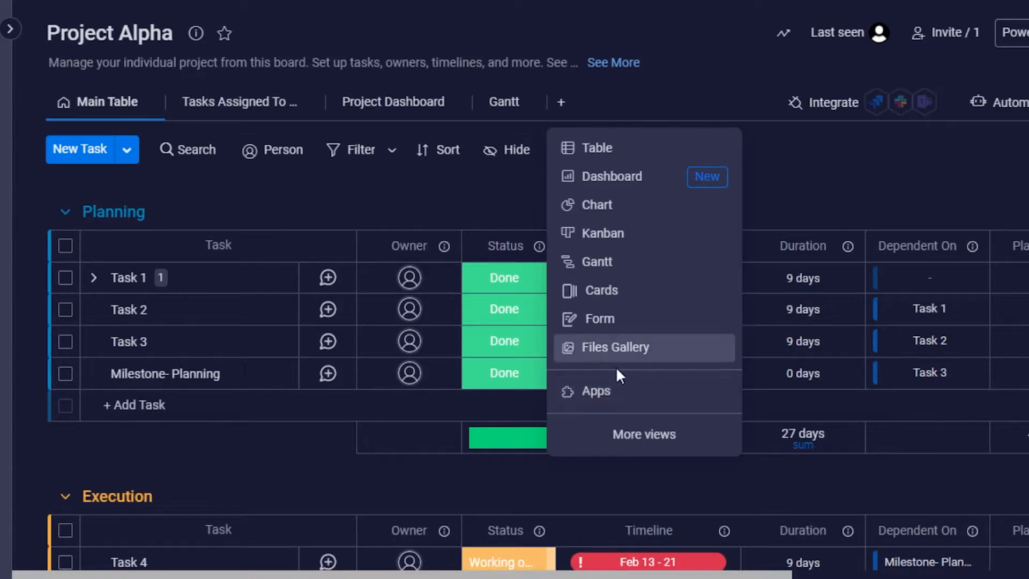
left_click(617, 435)
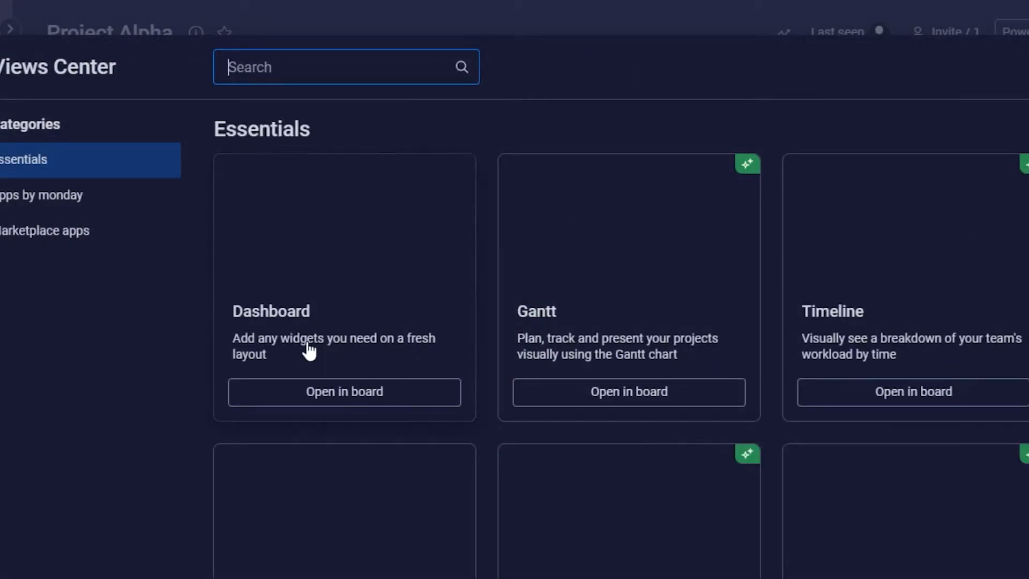
left_click_drag(1, 67, 771, 81)
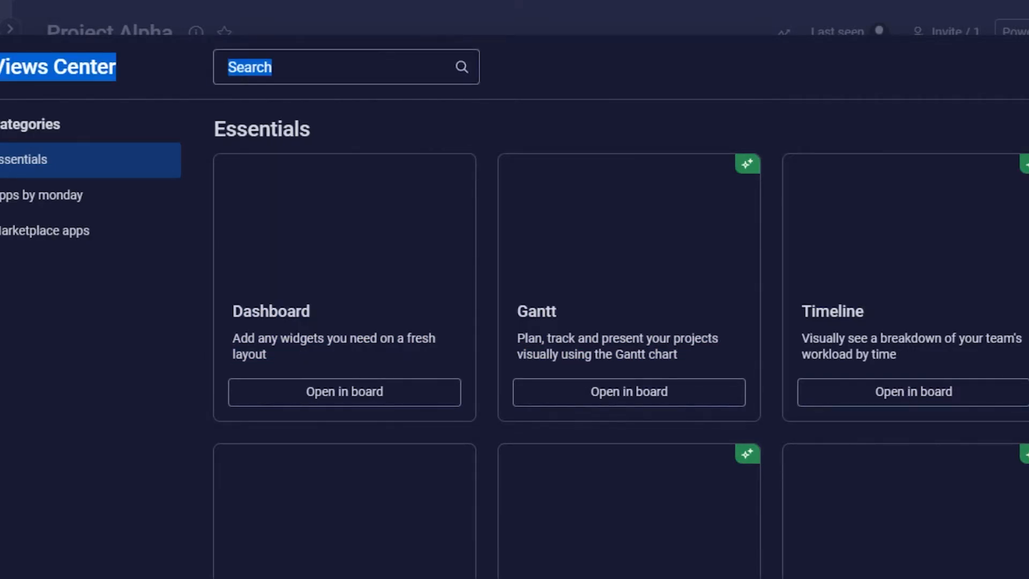
scroll(616, 348, "down", 8)
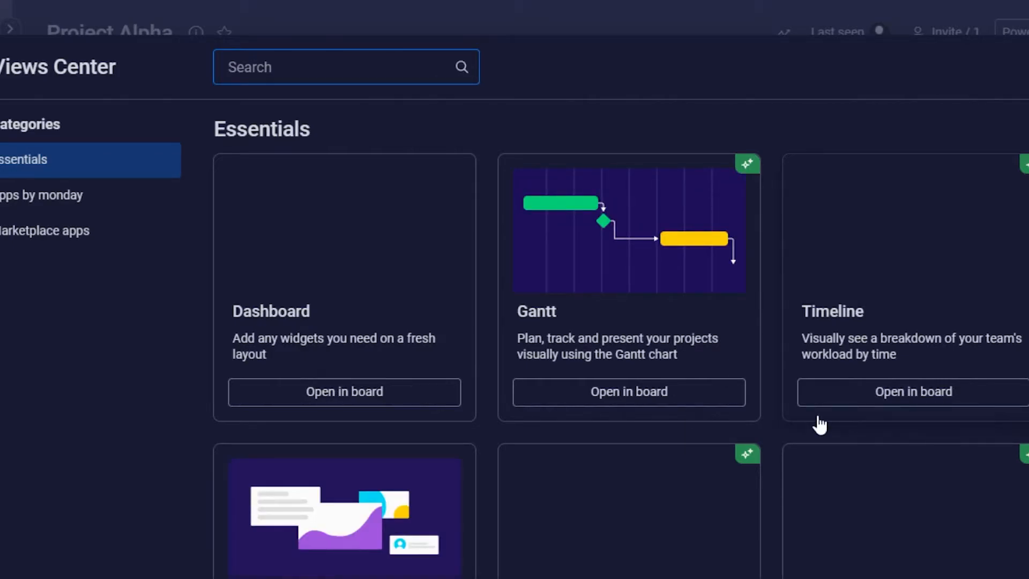
left_click(1028, 62)
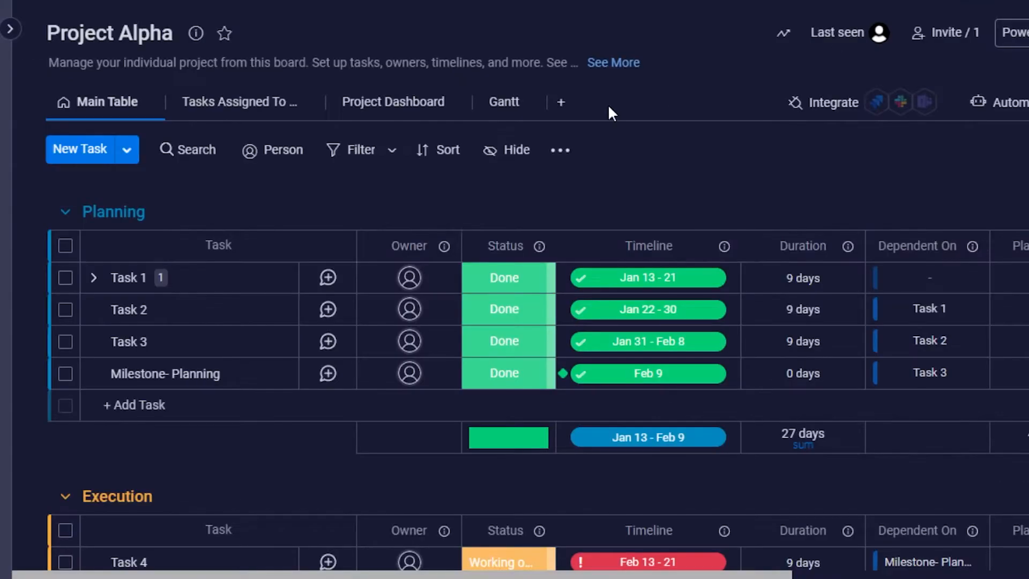
Add a Kanban view to the Project Alpha board and try to access its advanced filters
left_click(560, 102)
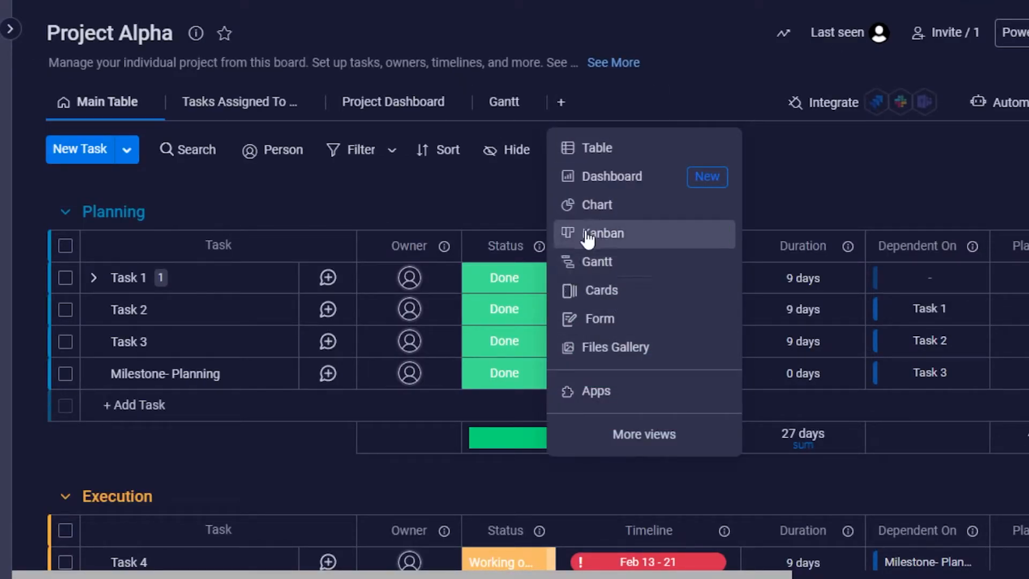
key("Escape")
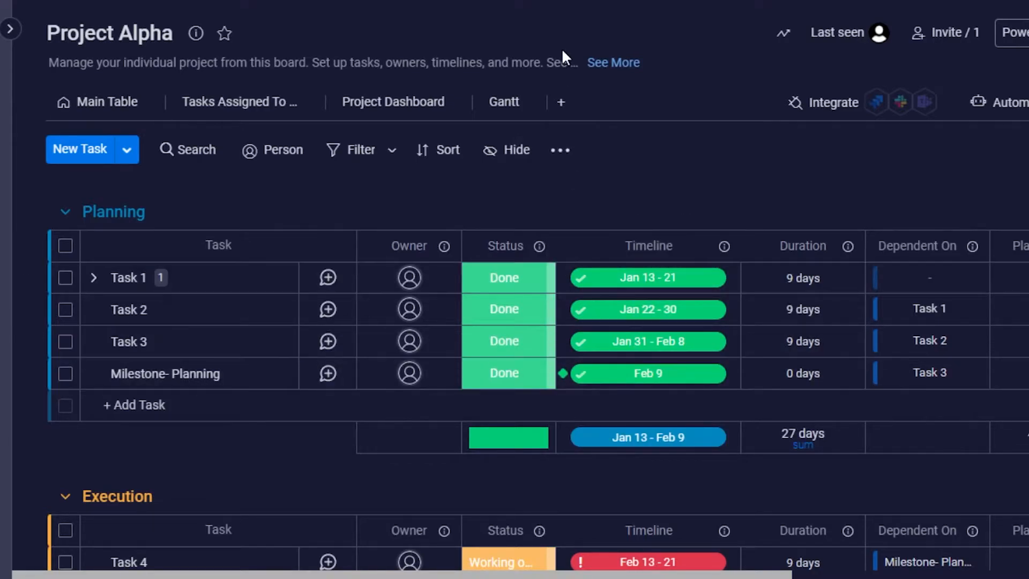
left_click(561, 103)
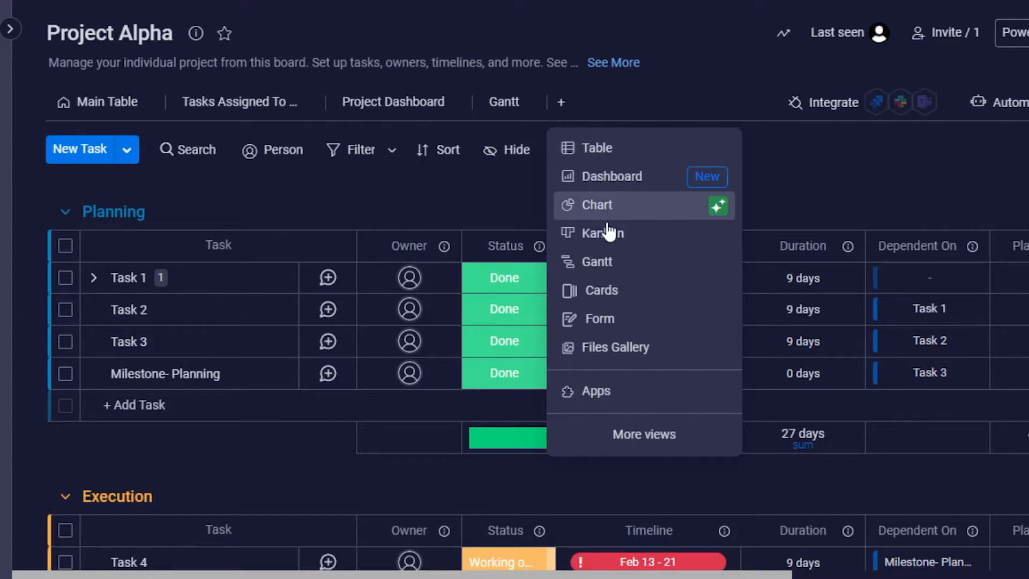
left_click(595, 234)
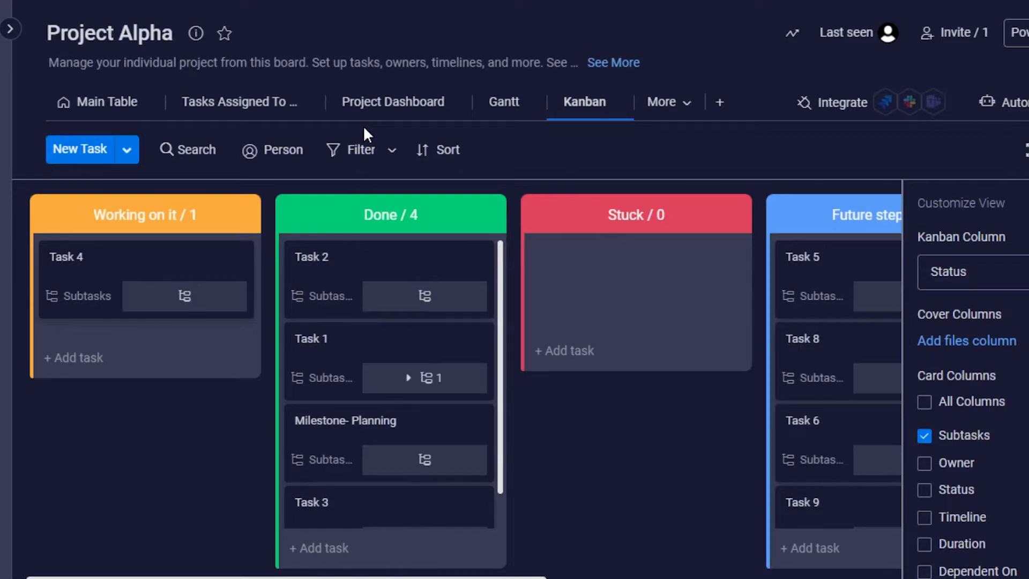
left_click(391, 154)
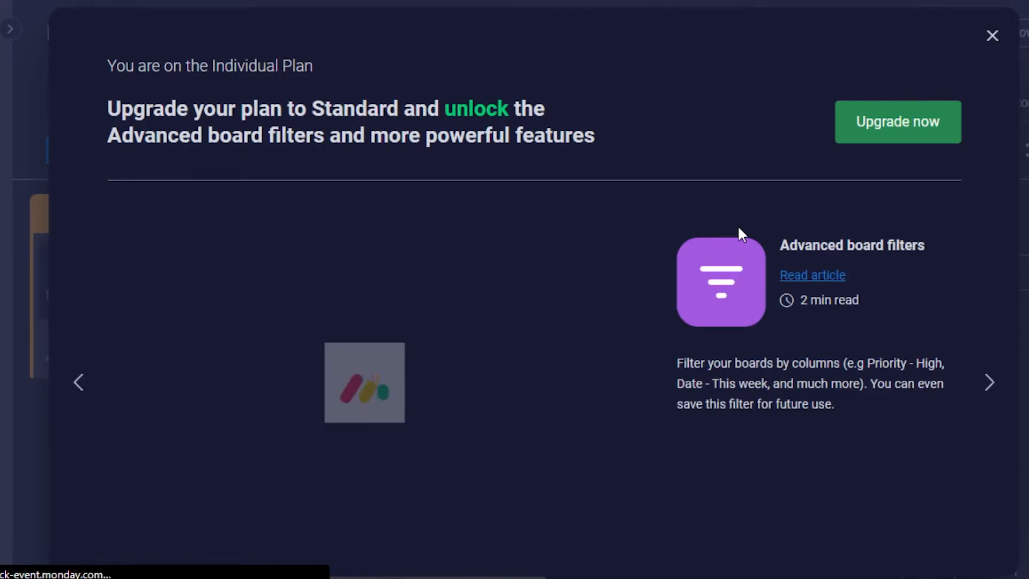
left_click(992, 36)
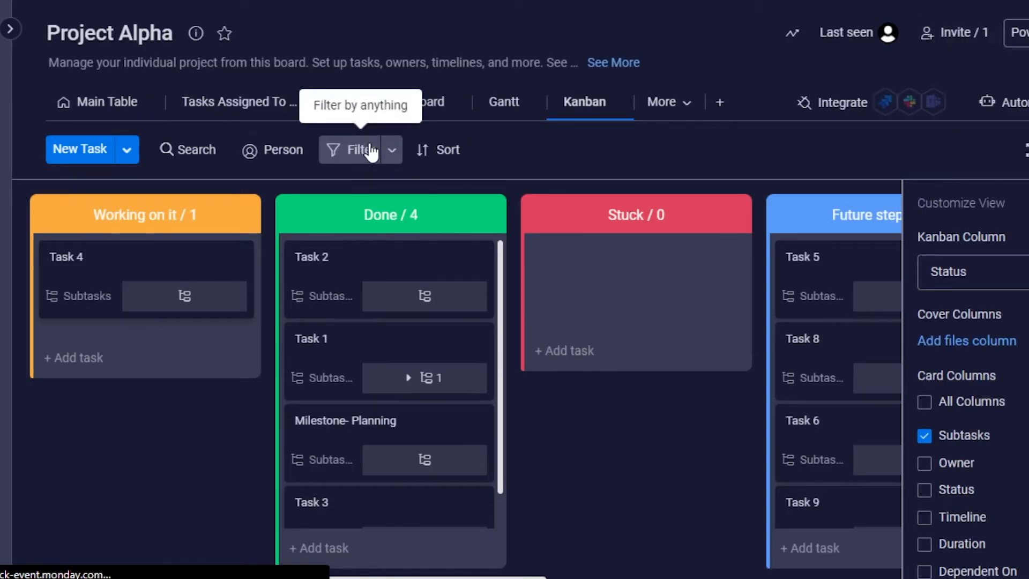
Add a task named "task 1" to the Working on it column and open its card
left_click(102, 359)
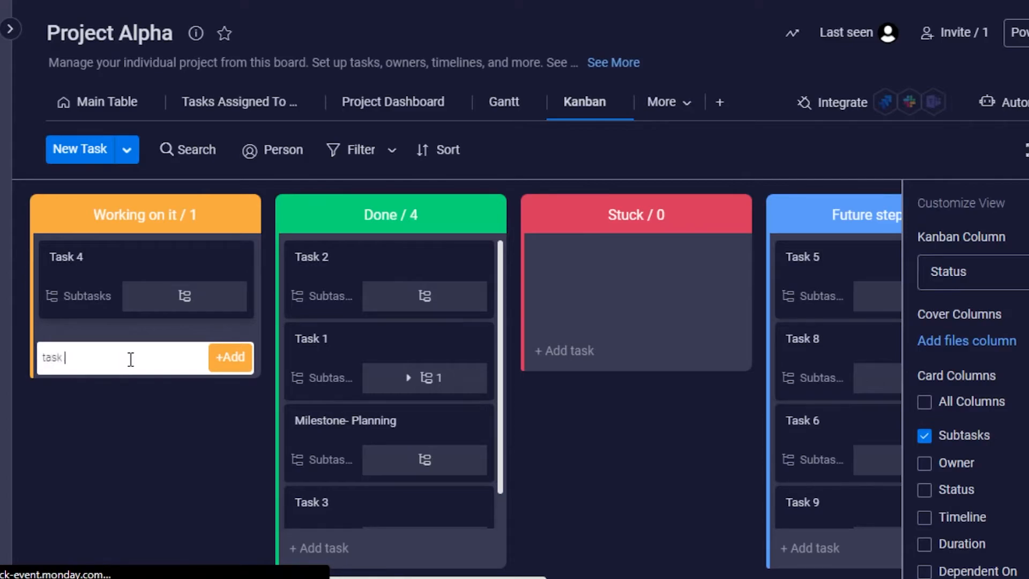
key("Return")
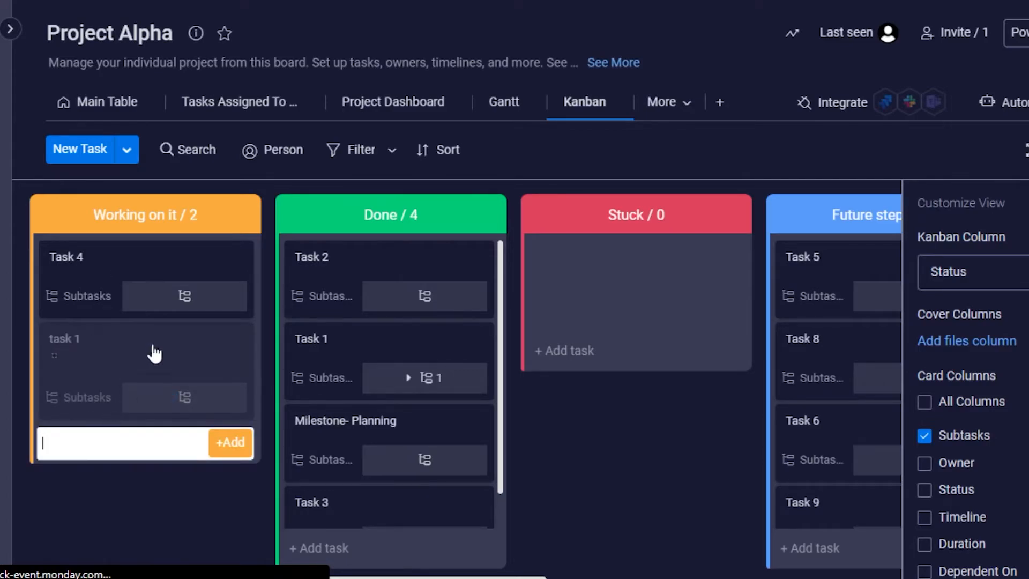
left_click(104, 367)
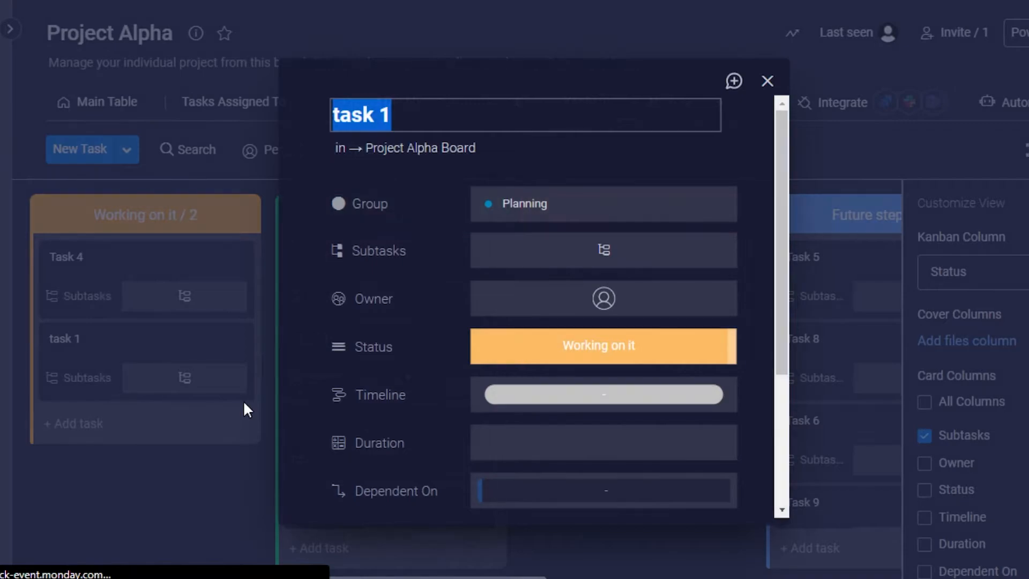
Add a new status label named "In progress" in coral from the Status field of task 1
left_click(611, 349)
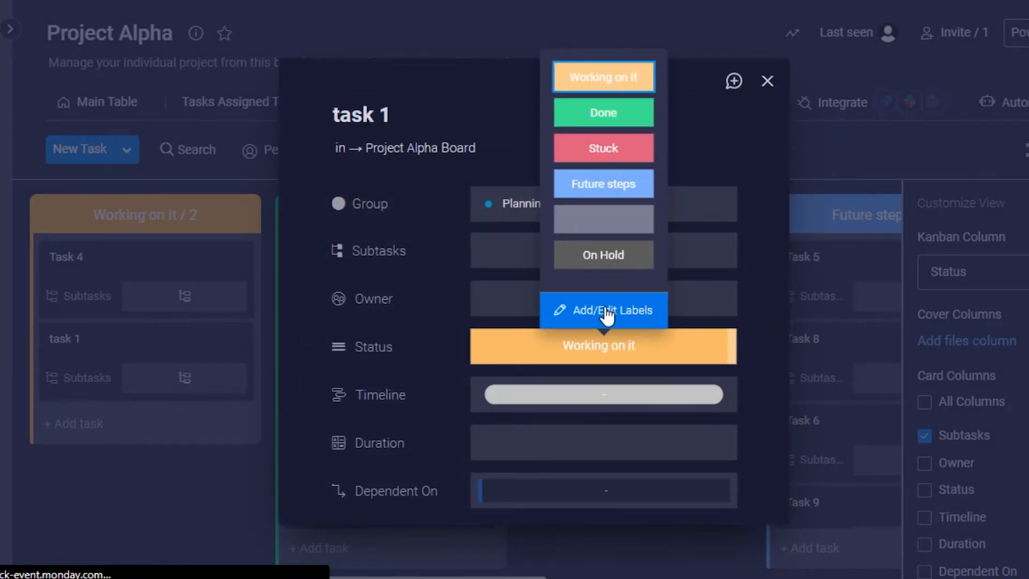
left_click(607, 315)
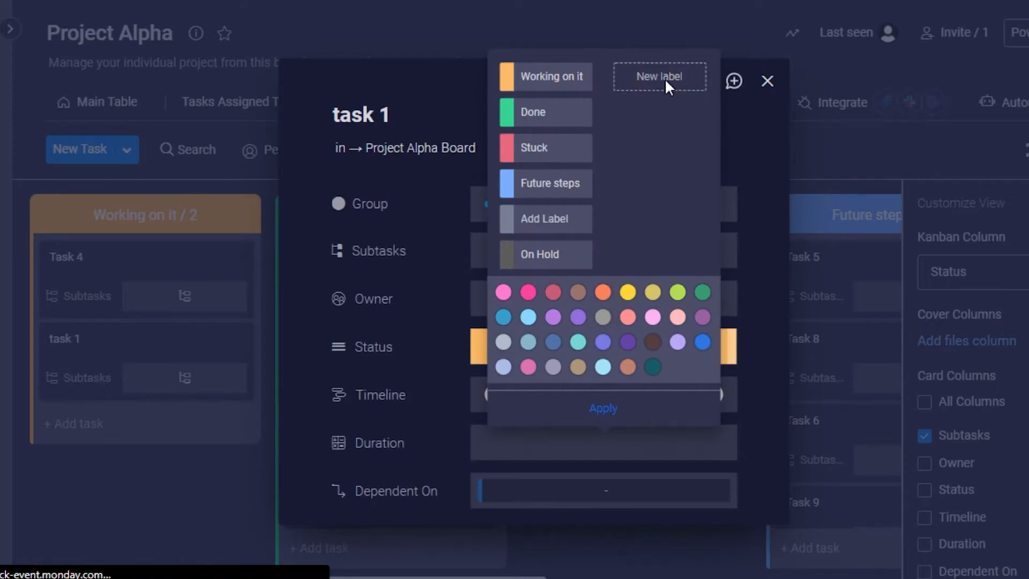
left_click(603, 218)
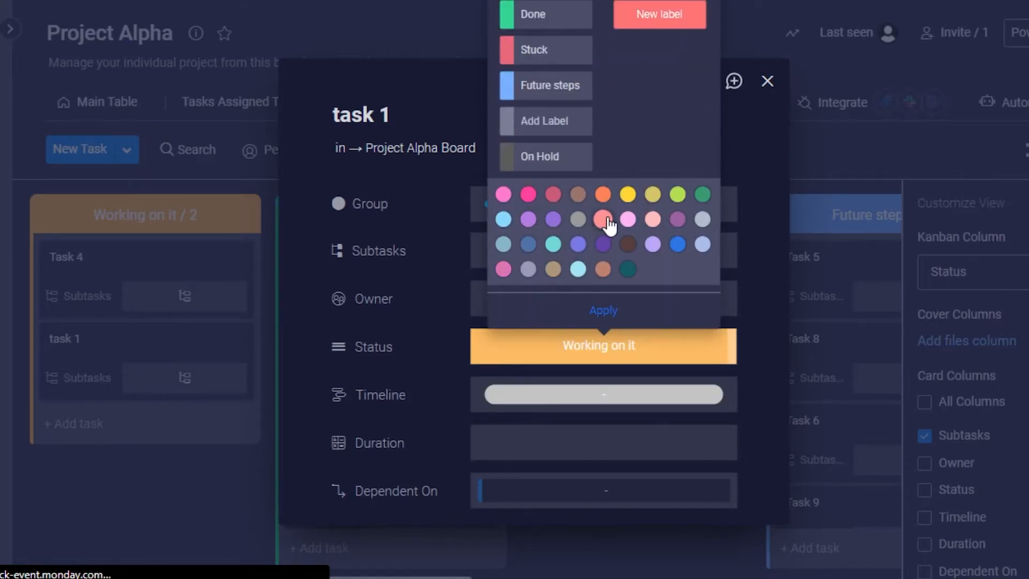
left_click(681, 22)
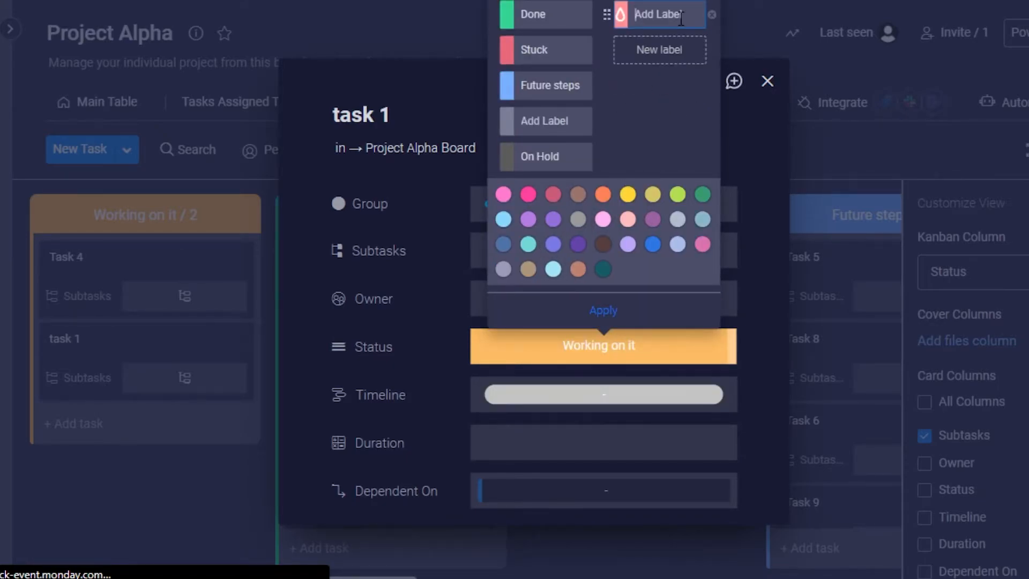
type("In")
type("progress")
key("Return")
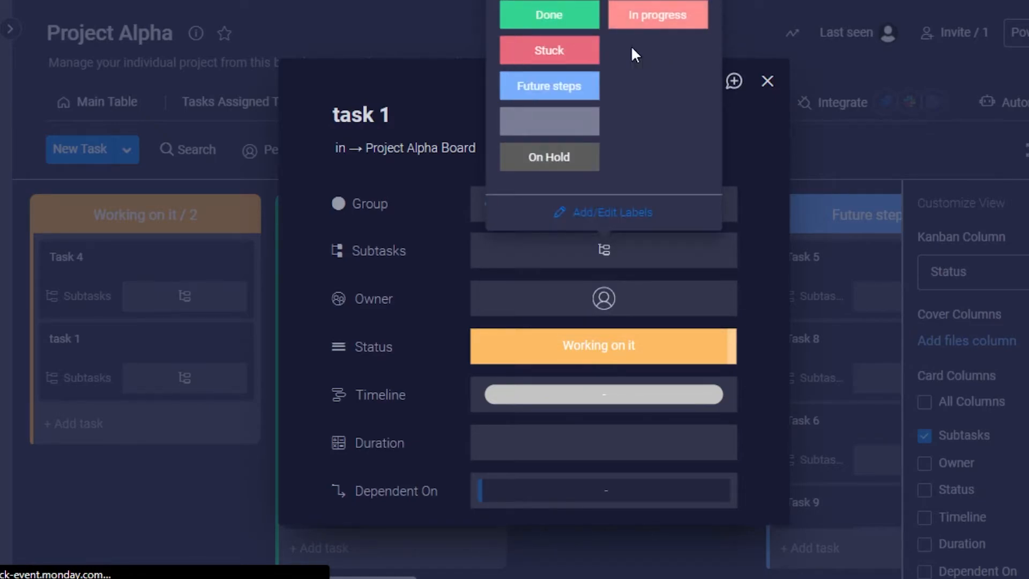
Add another status label named "ImportANT" to the Status options of task 1 and apply it to the list
left_click(596, 217)
left_click(665, 112)
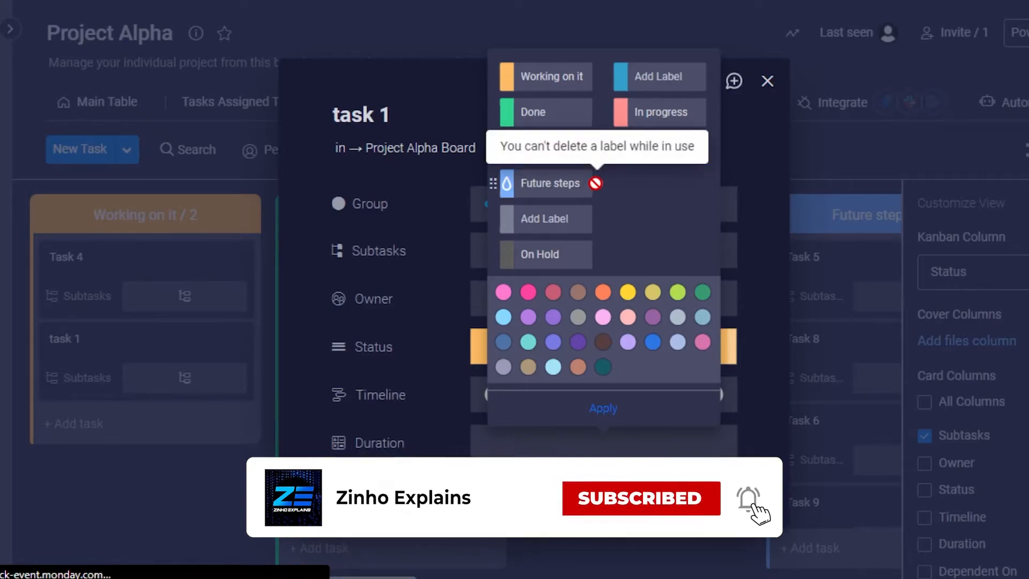
left_click(659, 48)
type("ImportANT")
left_click(617, 322)
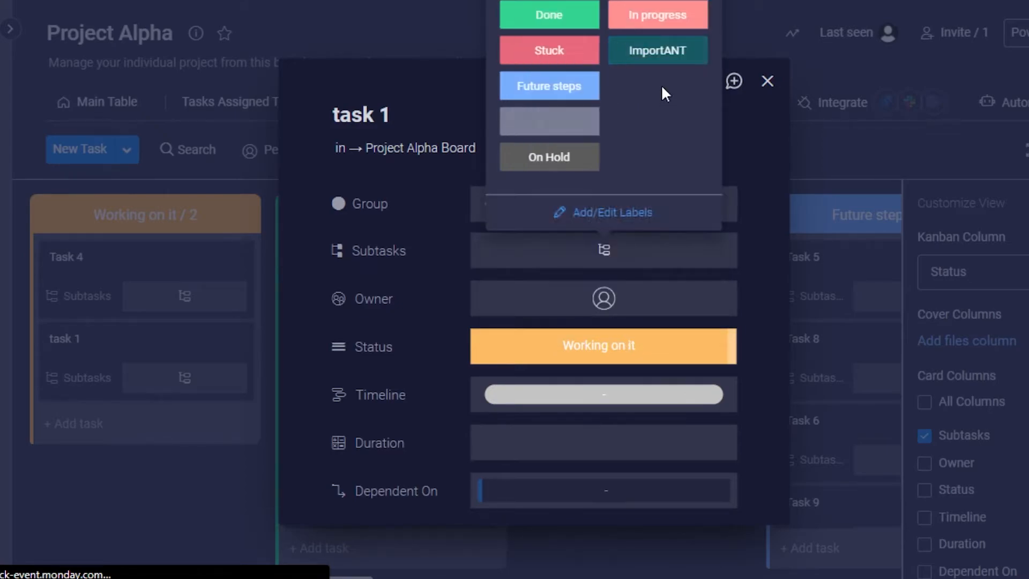
left_click(761, 130)
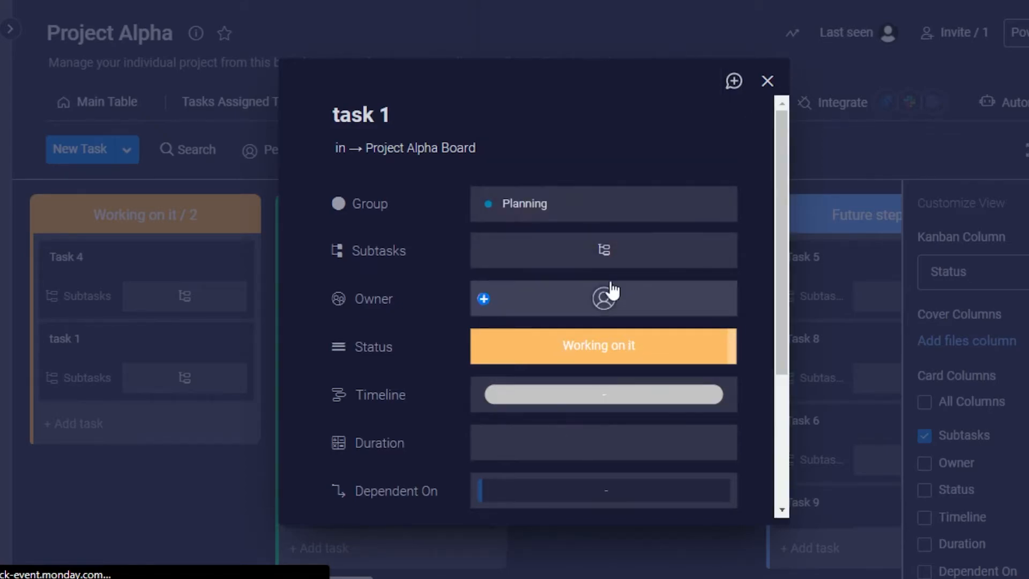
Check the available status labels and the remaining fields of task 1, and close its card
left_click(592, 355)
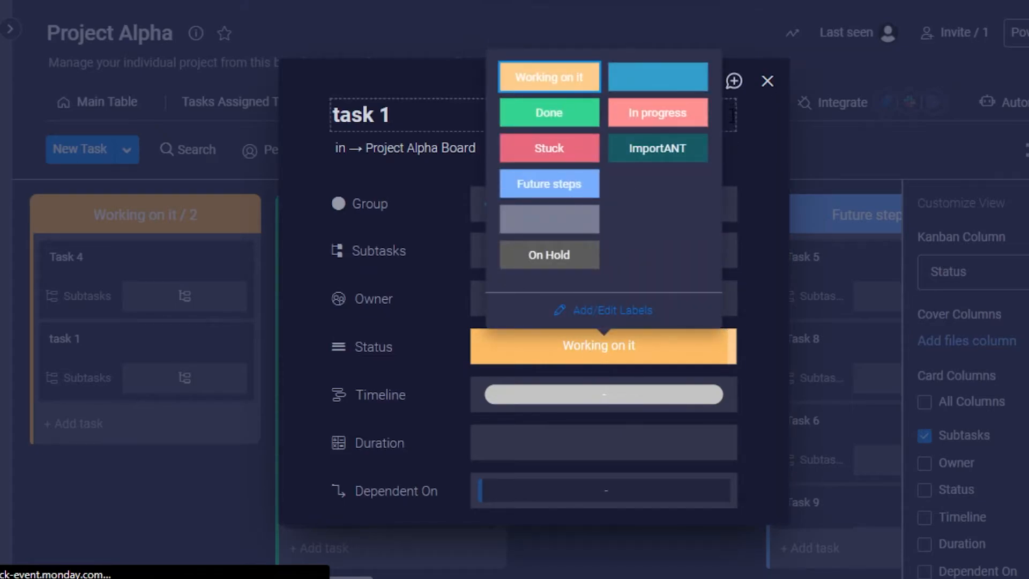
left_click(734, 88)
left_click(767, 86)
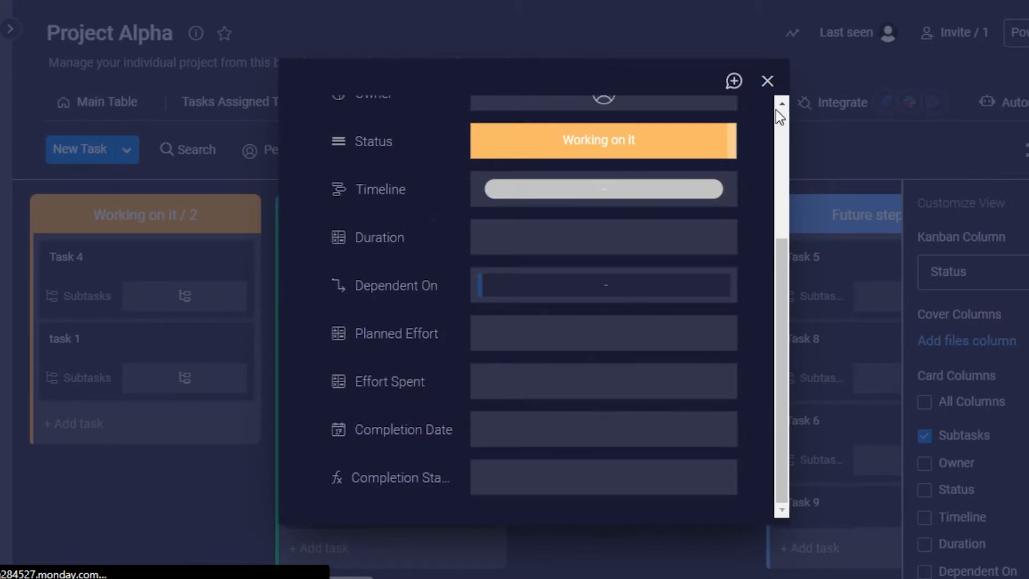
left_click(767, 82)
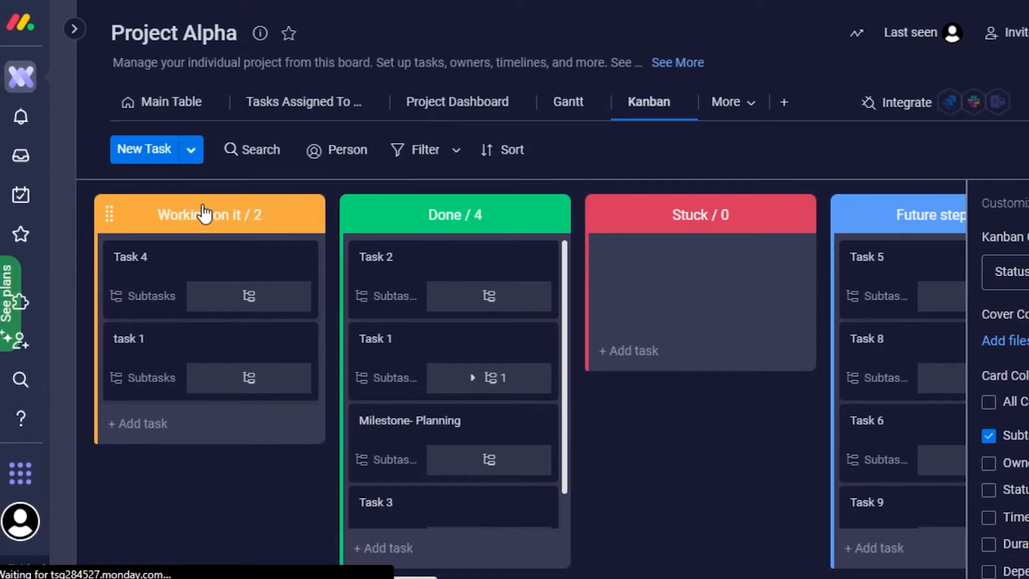
Rename the Project Alpha board as "Project Z" in the workspace's board list
left_click(80, 30)
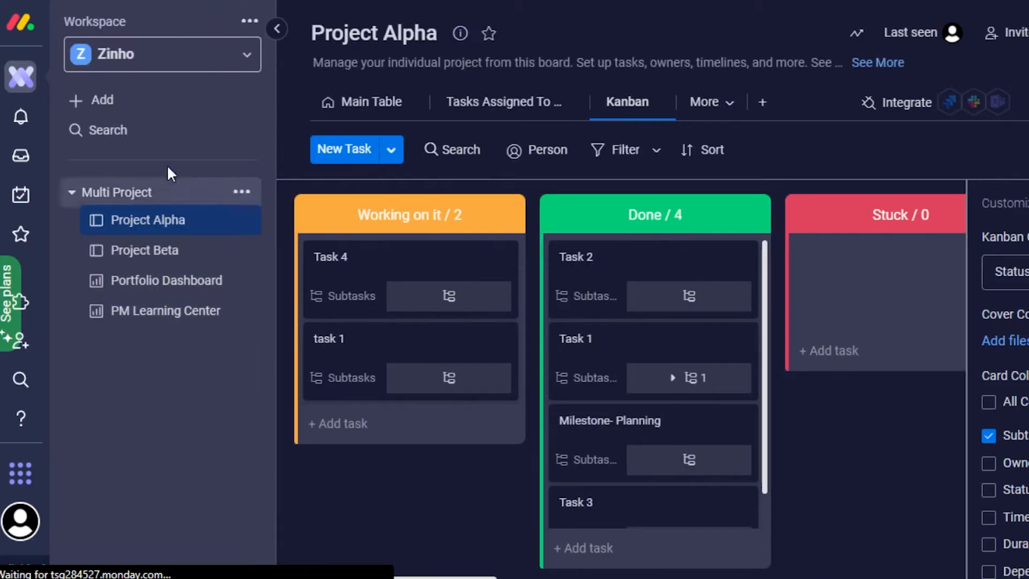
mouse_move(166, 221)
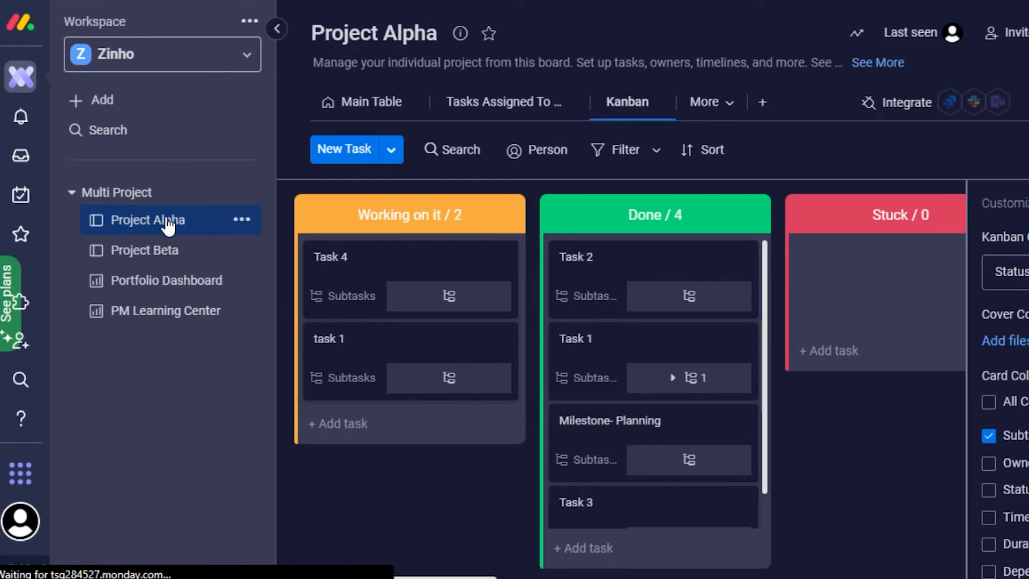
left_click(250, 221)
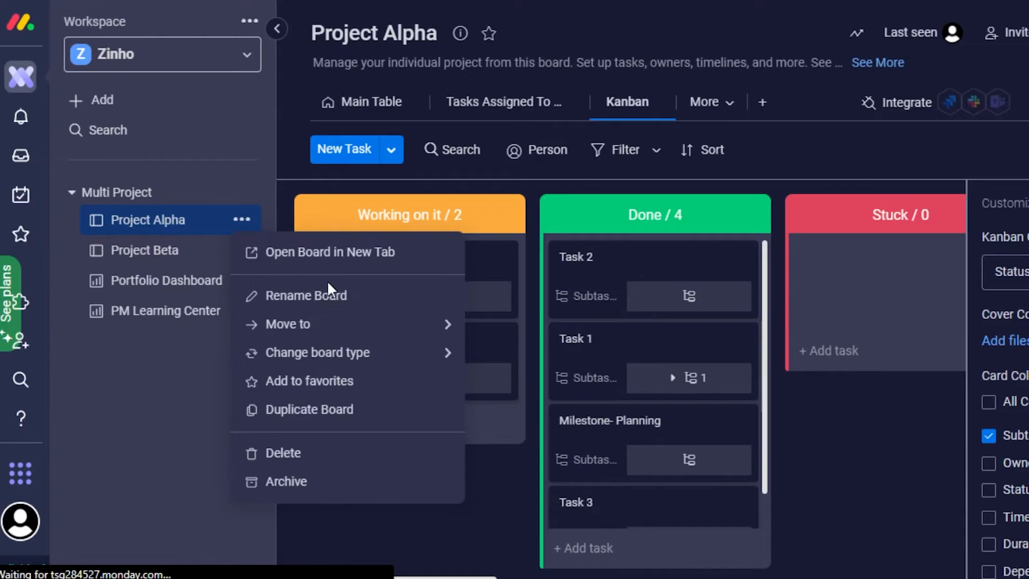
left_click(328, 304)
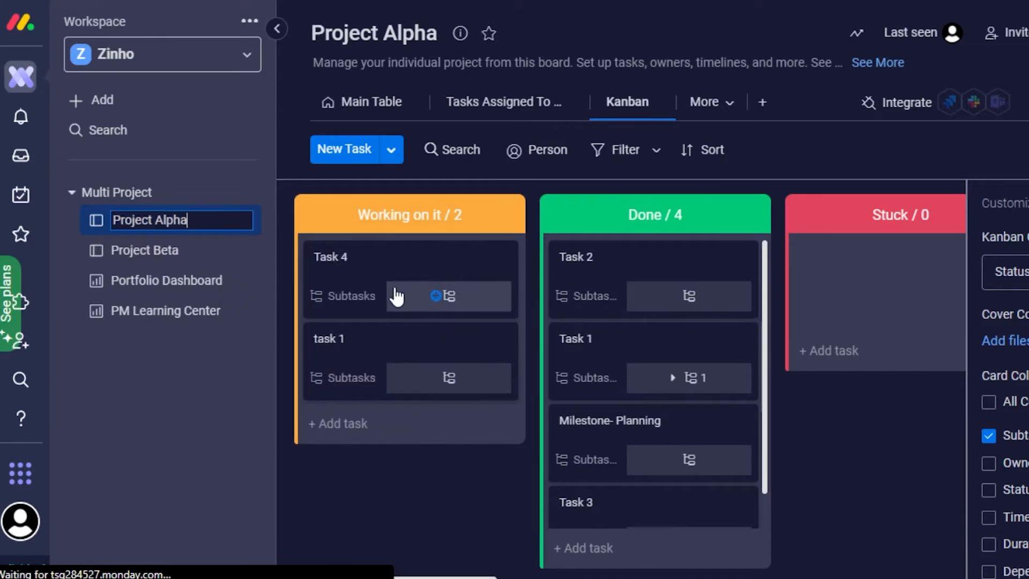
key("BackSpace")
key("BackSpace")
key("BackSpace")
key("BackSpace")
key("BackSpace")
key("BackSpace")
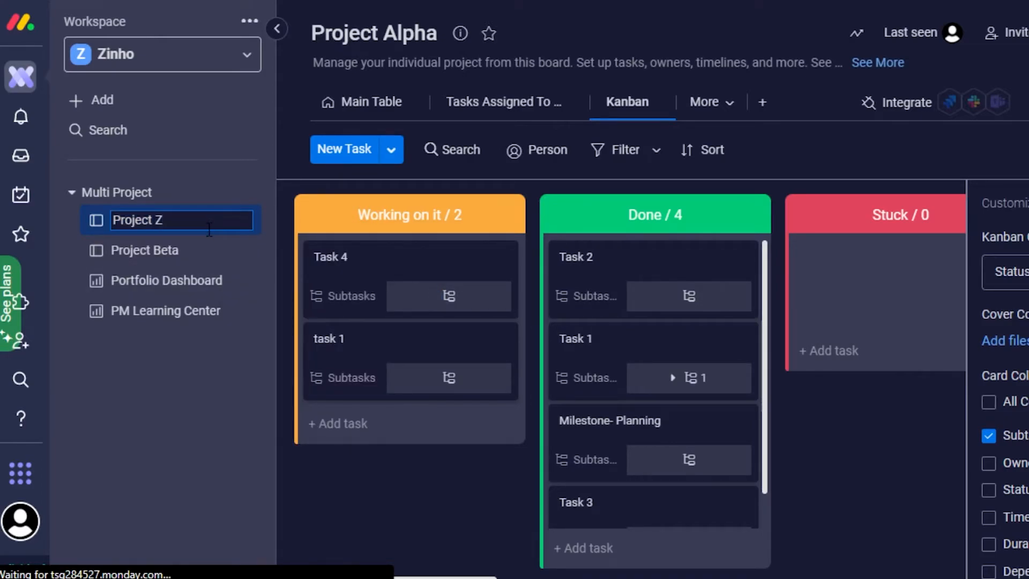
key("Return")
Rename the Project Beta board as "Editing team"
left_click(242, 251)
left_click(306, 325)
type("Editing t")
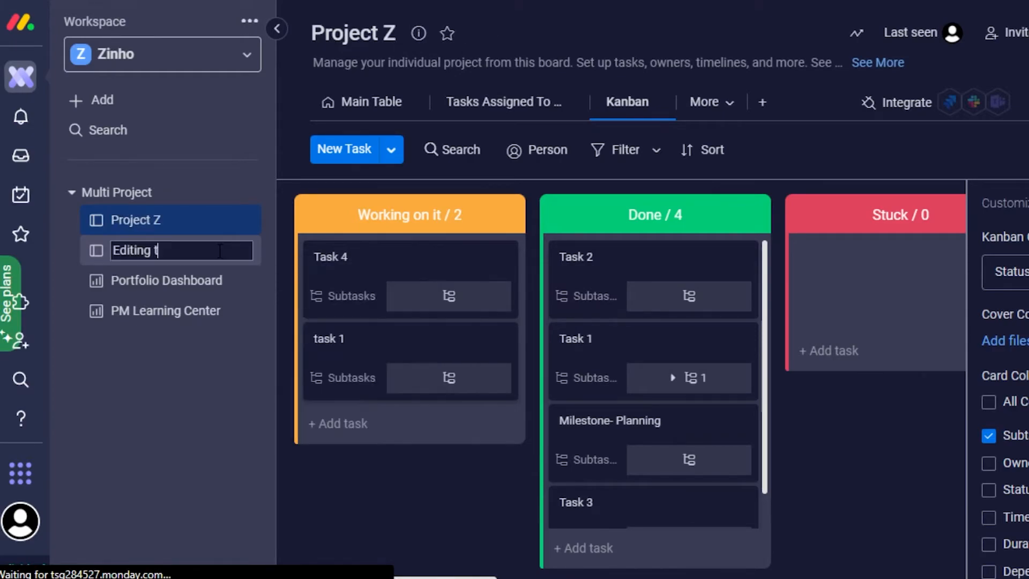
type("eam")
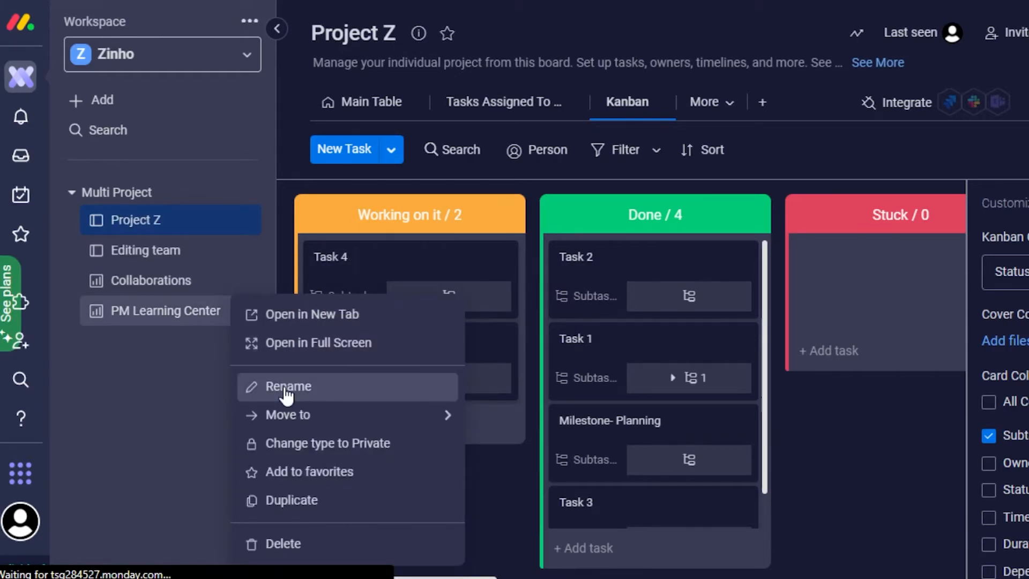
Rename the PM Learning Center dashboard as "Team"
left_click(297, 402)
key("ctrl+a")
type("Team")
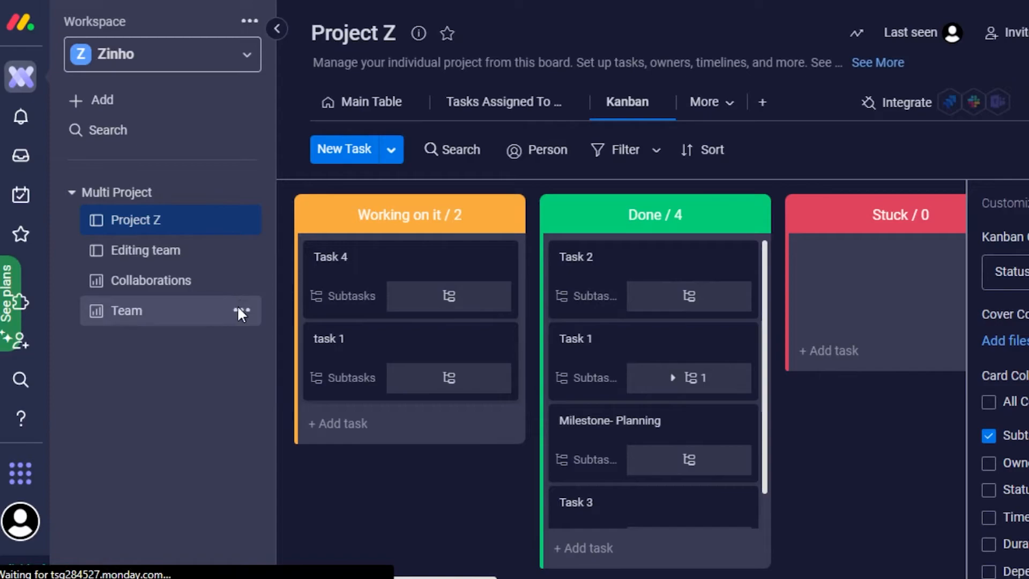
key("Return")
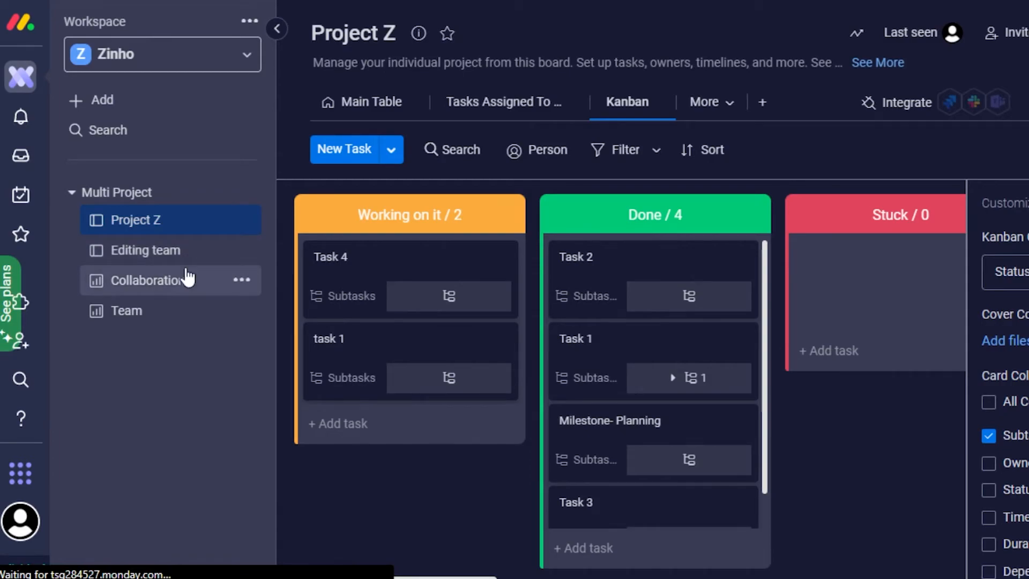
Open the Editing team board
left_click(157, 261)
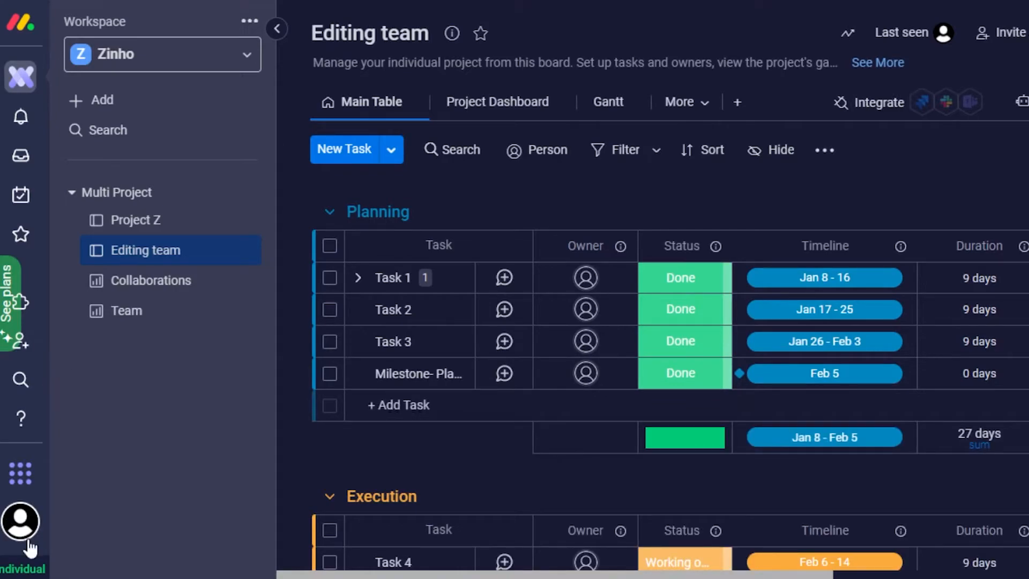
Switch the interface theme to Light and back to Dark
left_click(23, 525)
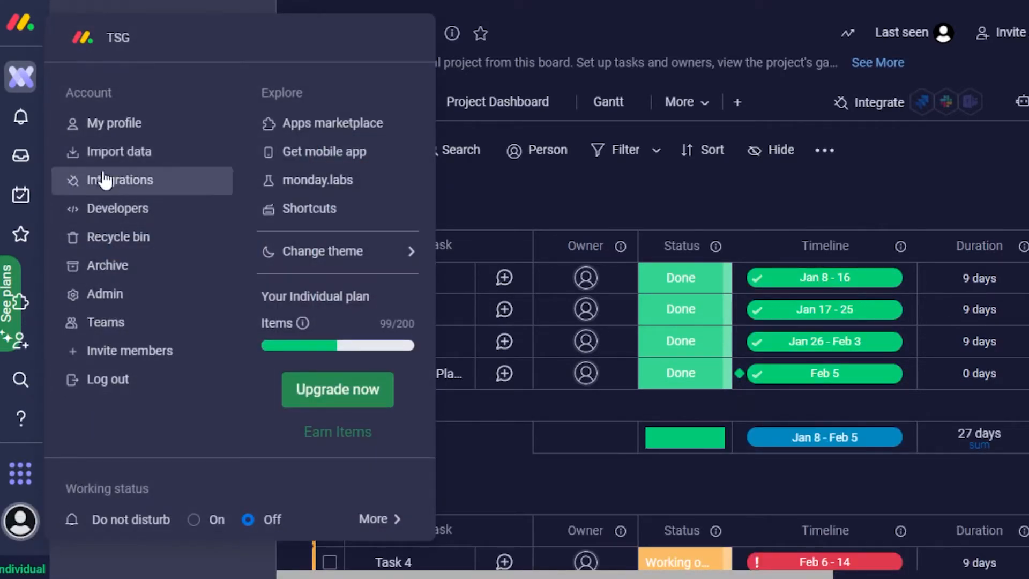
mouse_move(308, 249)
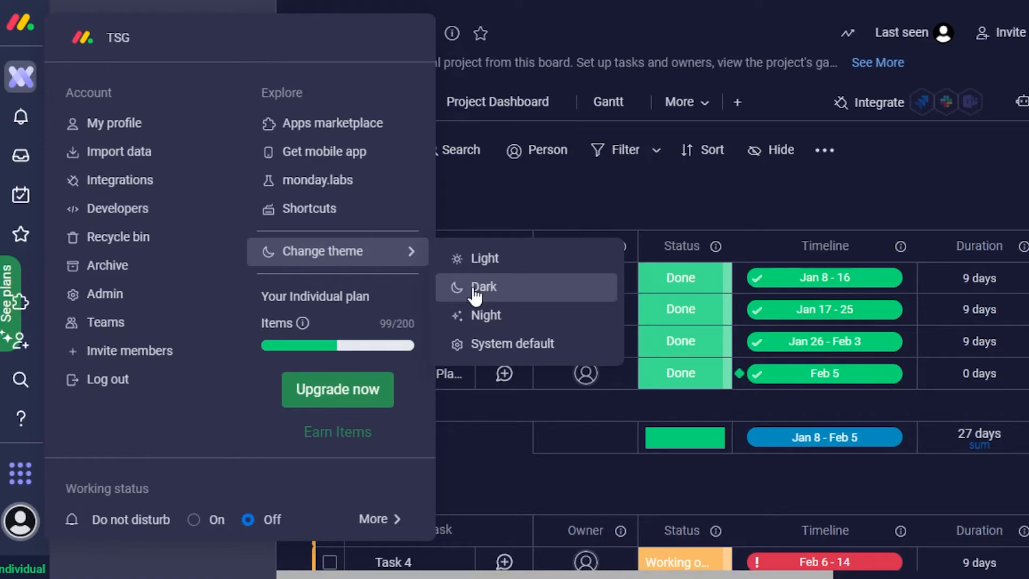
left_click(500, 257)
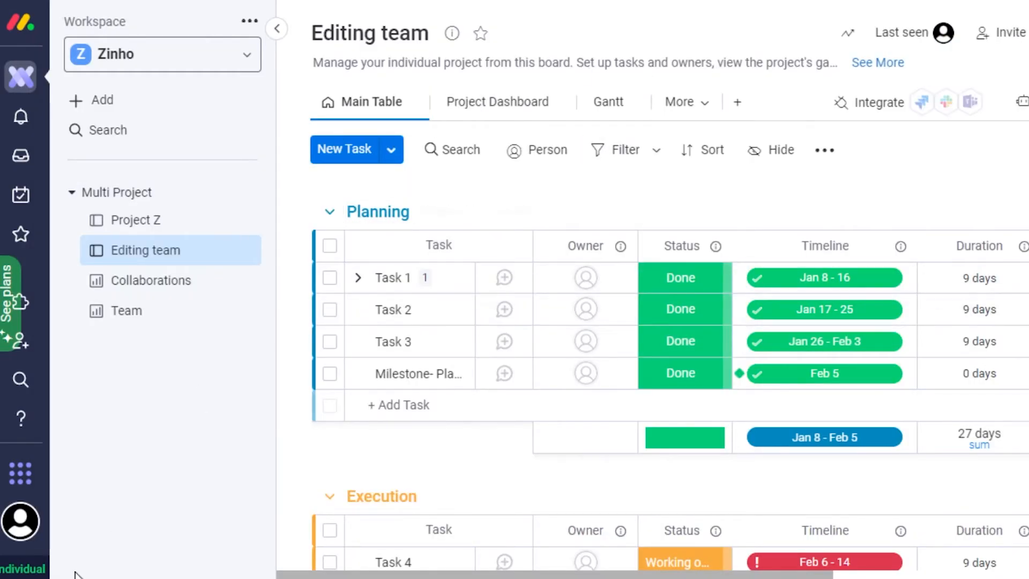
left_click(20, 520)
mouse_move(383, 260)
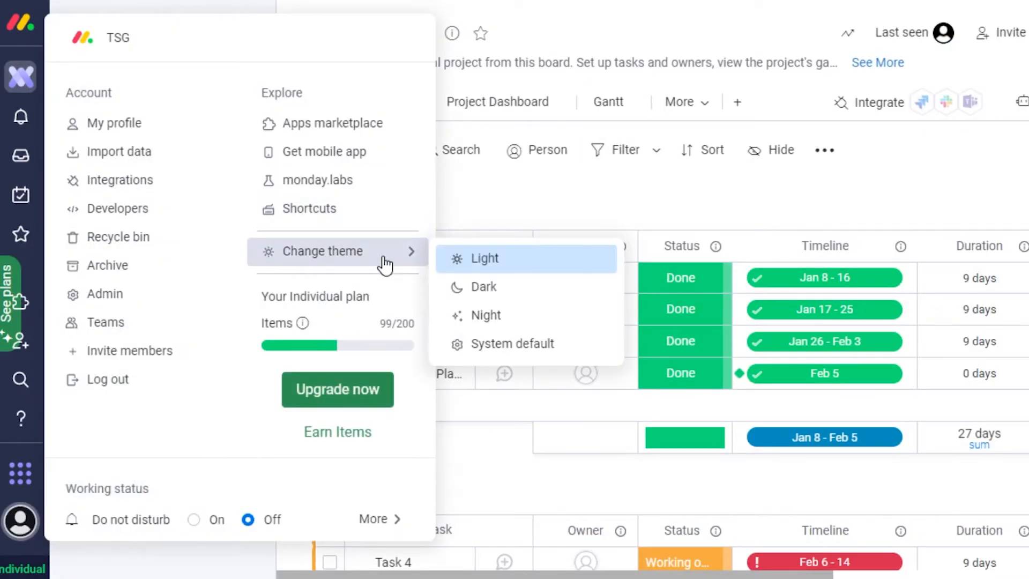
left_click(506, 290)
Look through the apps offered in the Integrations Center
left_click(20, 522)
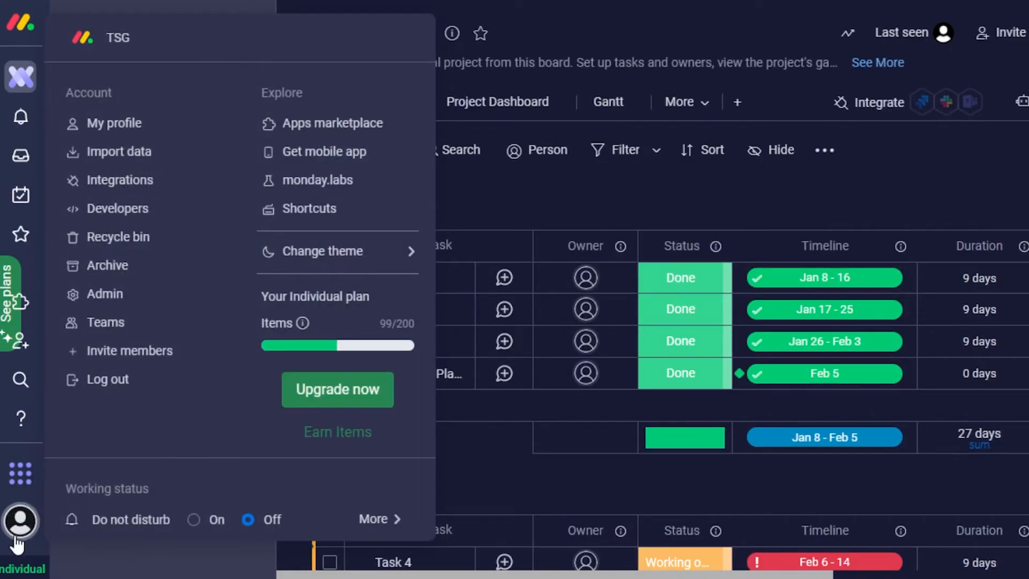
left_click(107, 181)
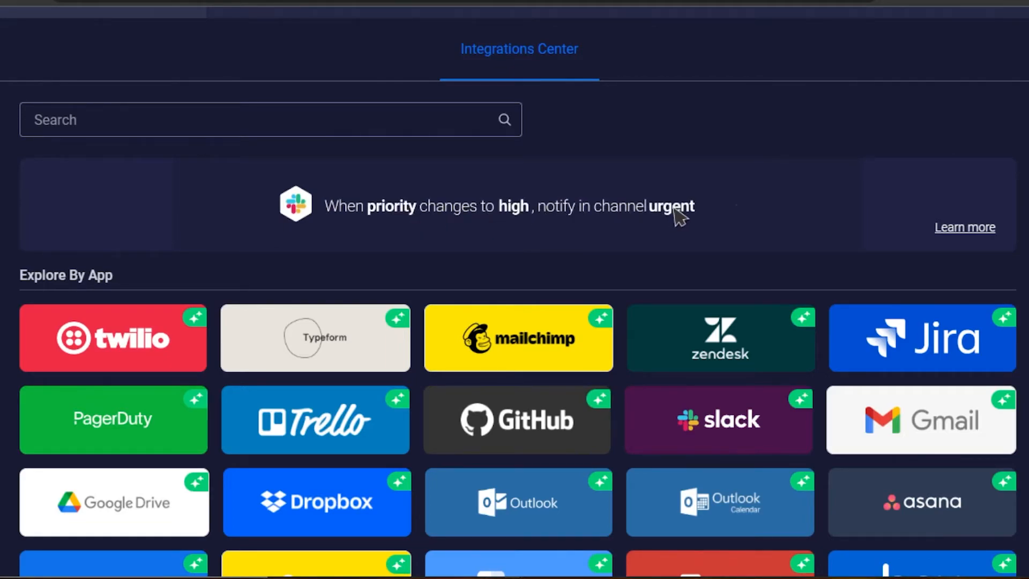
scroll(517, 370, "down", 6)
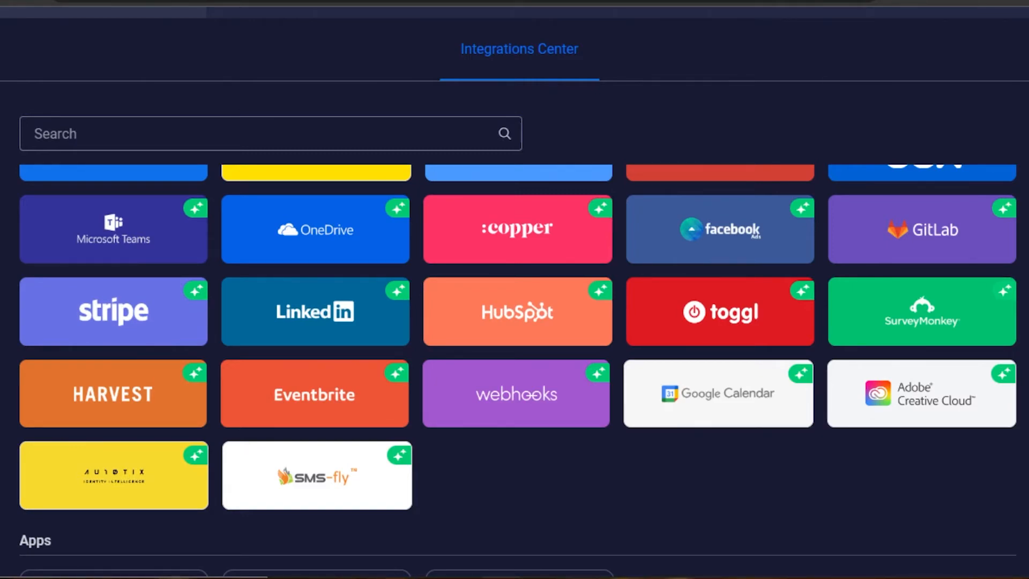
scroll(518, 369, "down", 7)
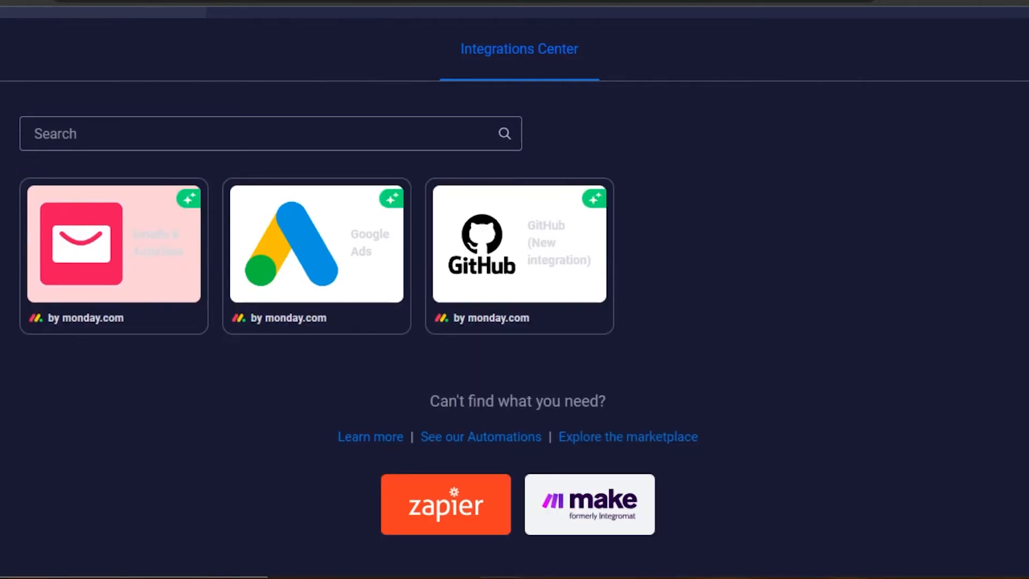
scroll(517, 369, "up", 15)
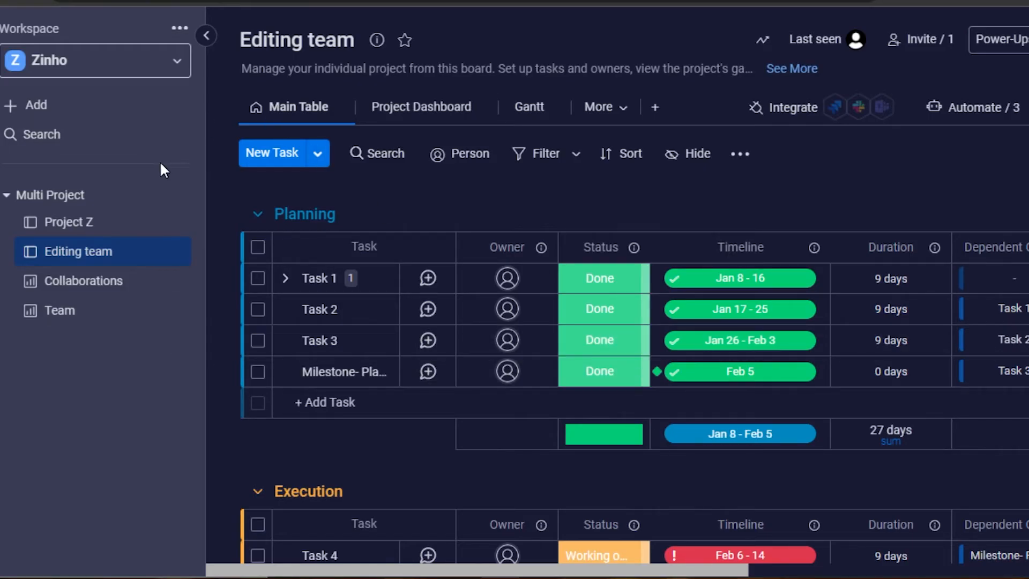
Examine the Status Change automations offered for the Editing team board, leaving without adding one
left_click(959, 107)
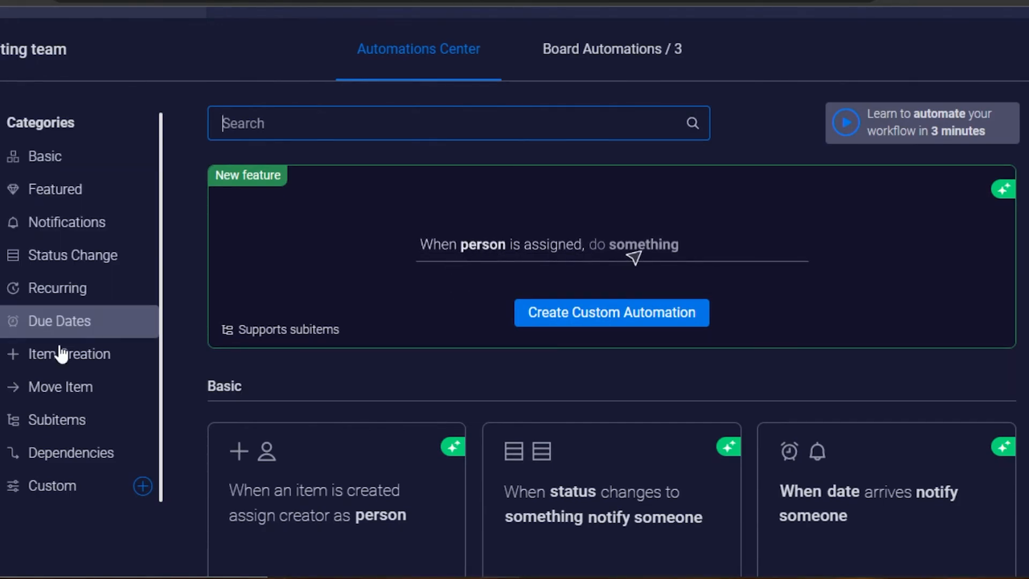
left_click(75, 256)
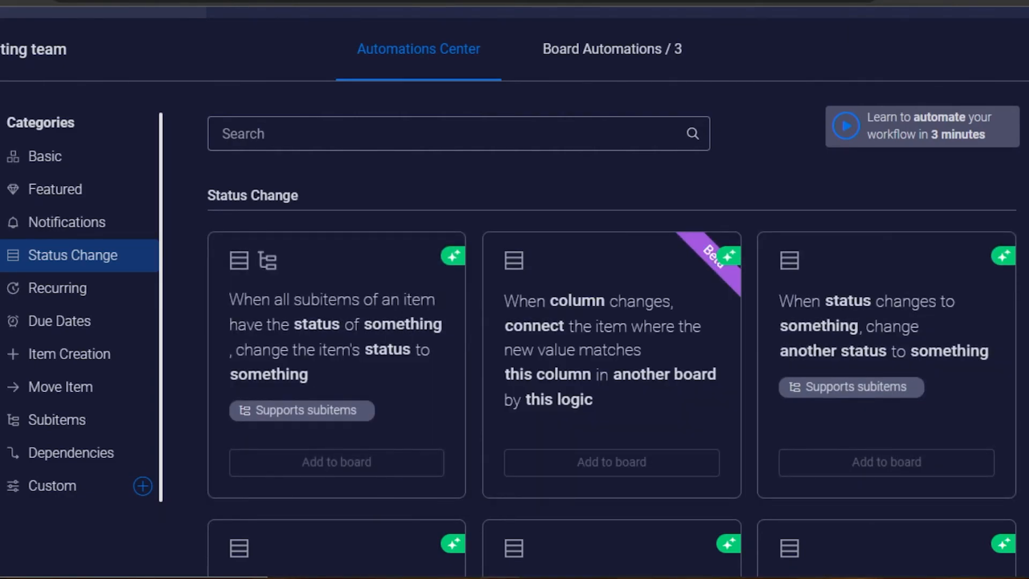
key("Escape")
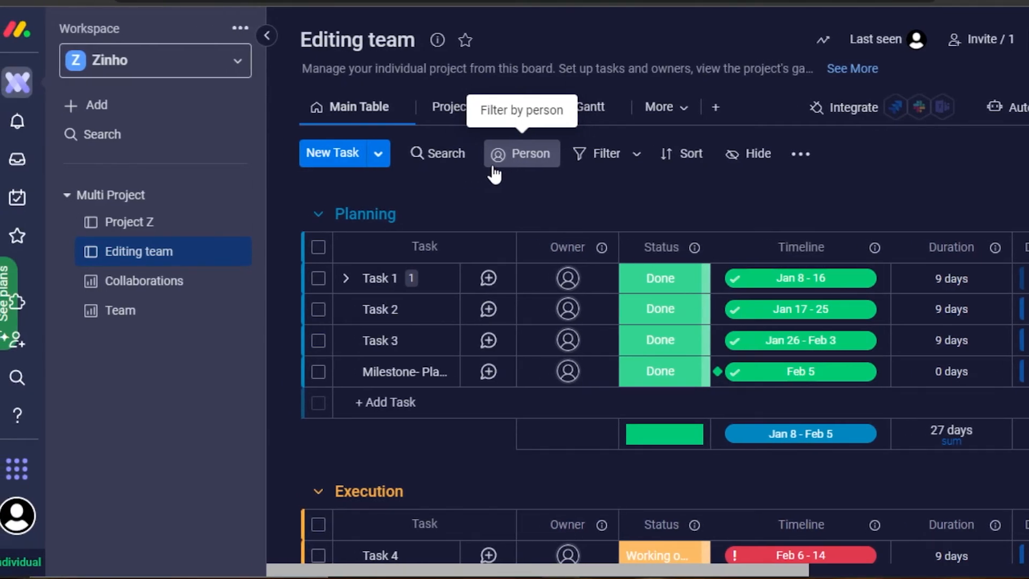
Look over the account options, the inbox and the product list, ending on the home page
left_click(15, 513)
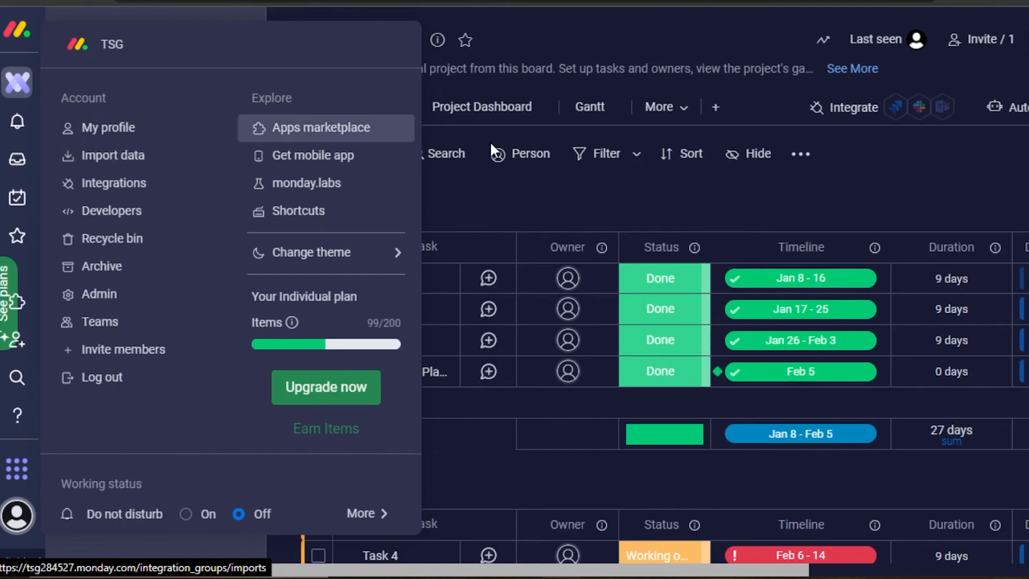
left_click(558, 188)
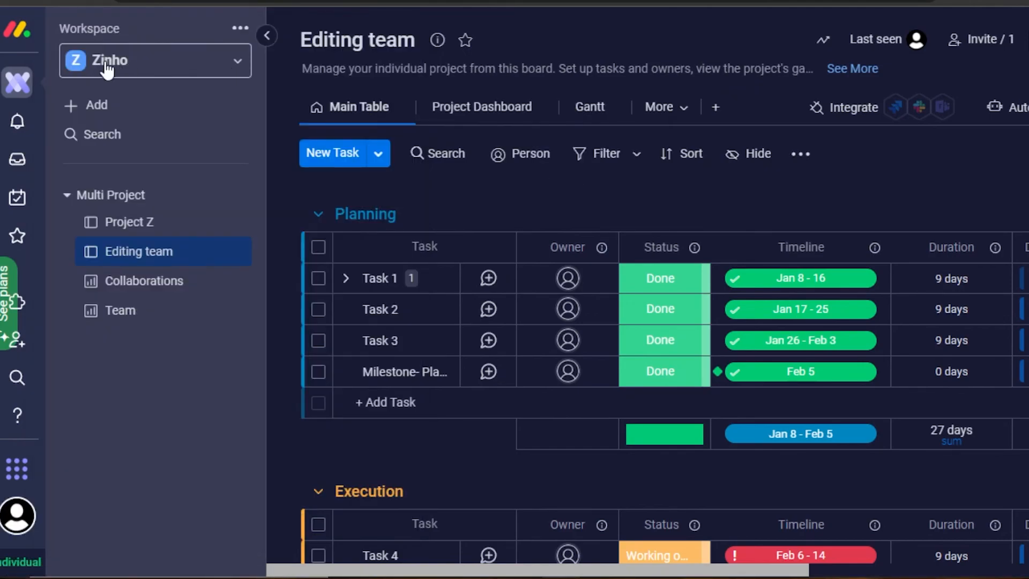
left_click(18, 160)
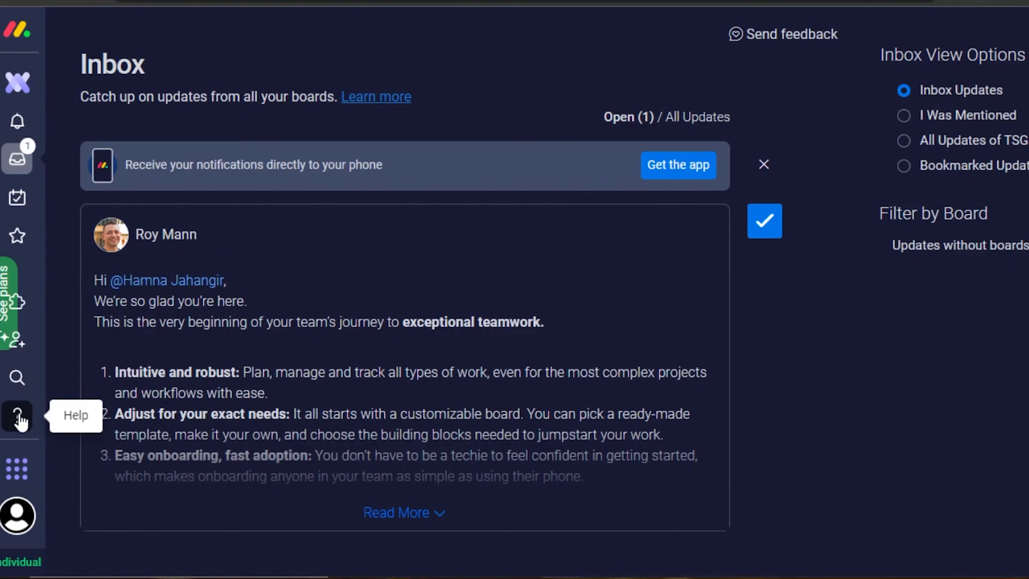
left_click(18, 474)
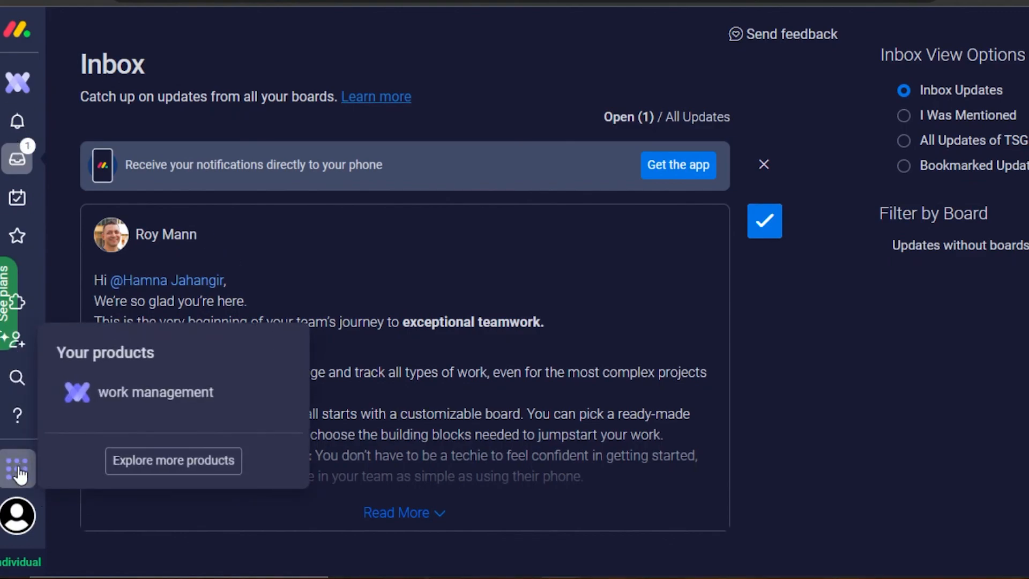
left_click(20, 30)
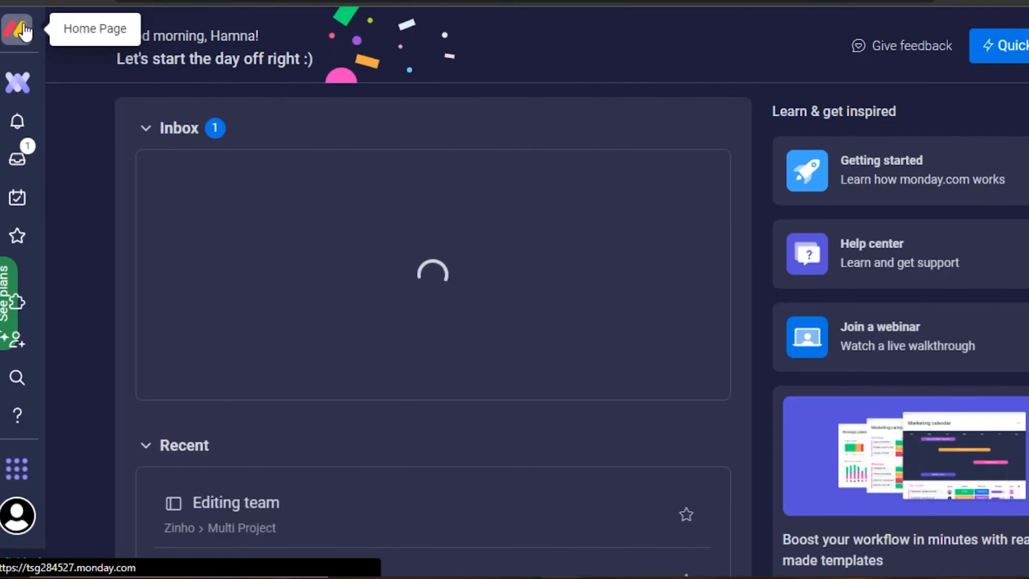